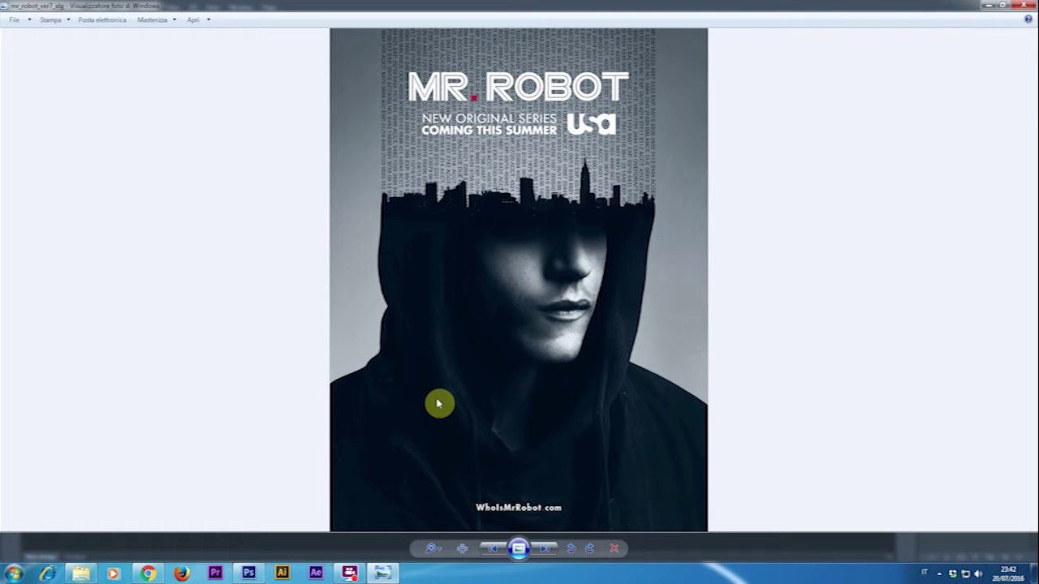
Open hoodie.jpg in Photoshop and duplicate its Background layer
left_click(986, 9)
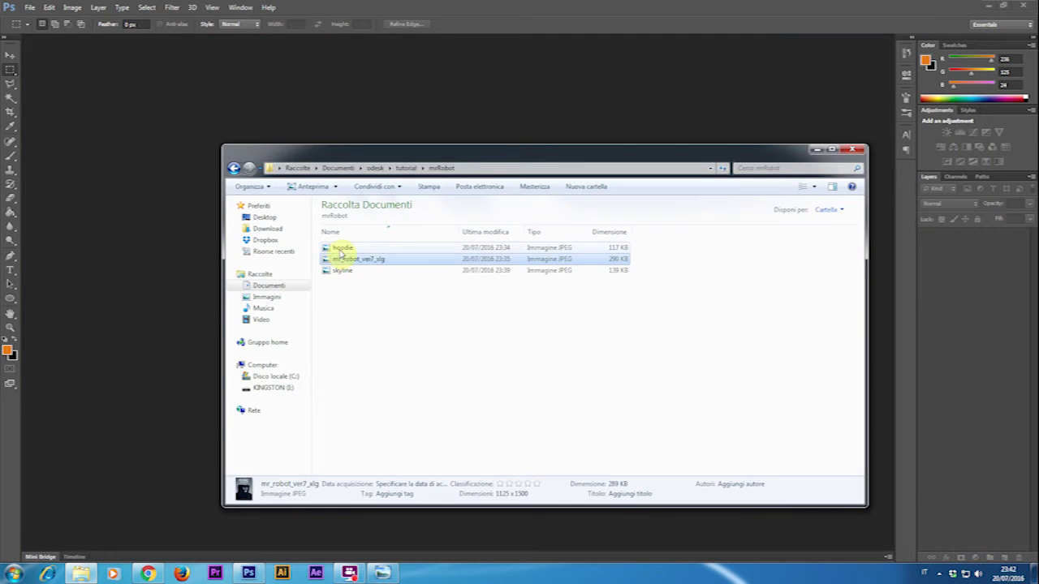
left_click_drag(341, 250, 405, 130)
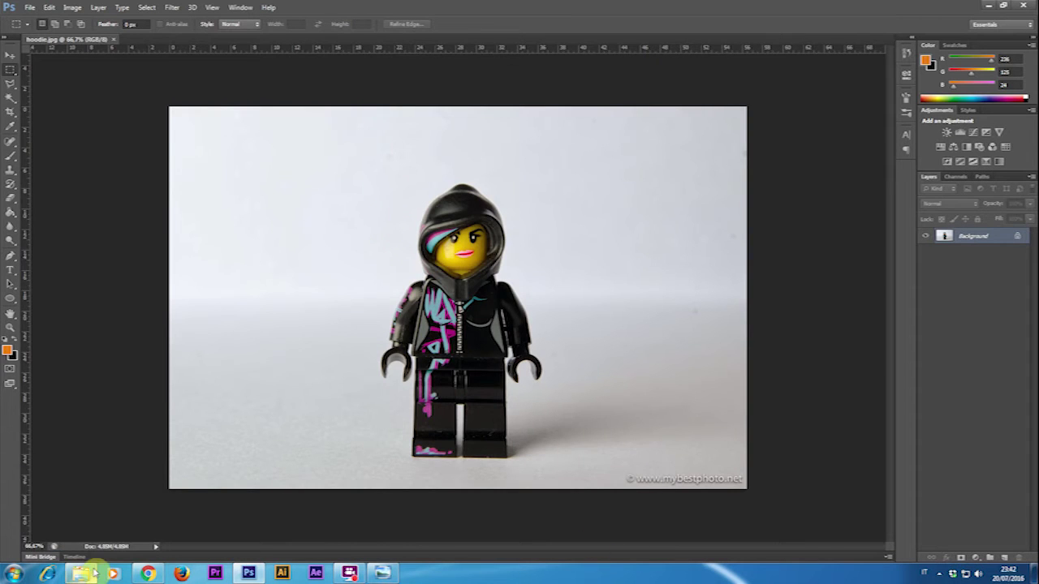
key("ctrl+j")
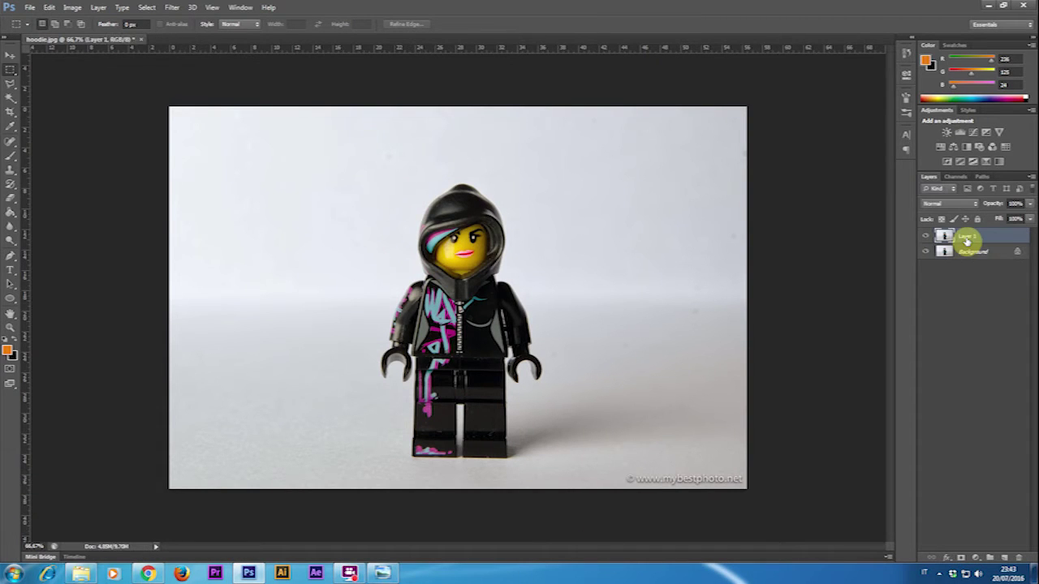
Isolate the figure on Layer 1 with an inverted layer mask made from a Magic Wand background selection, hiding the Background layer
left_click(10, 96)
left_click(314, 195)
left_click(515, 447, "shift")
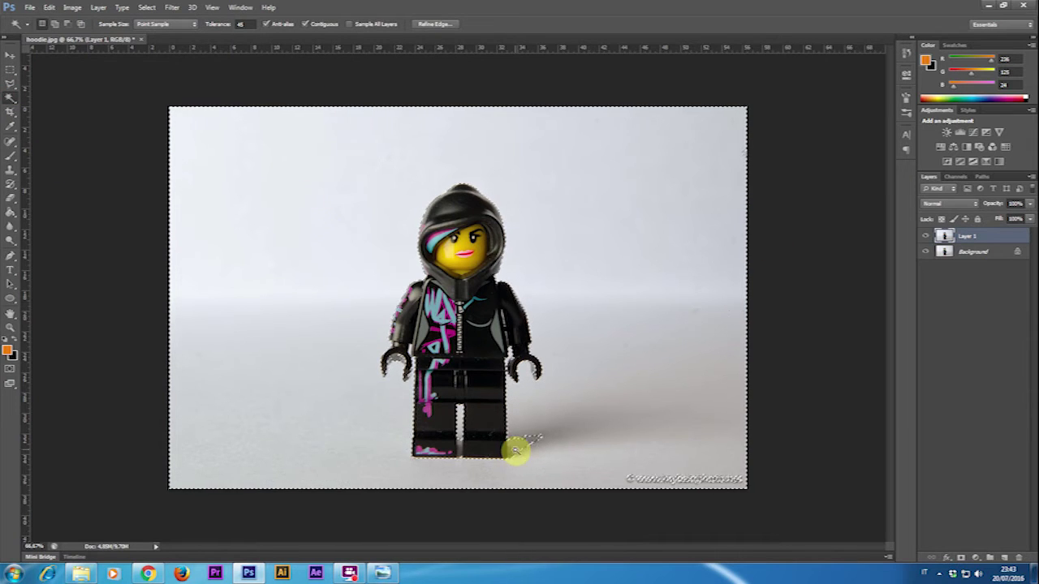
left_click(961, 558)
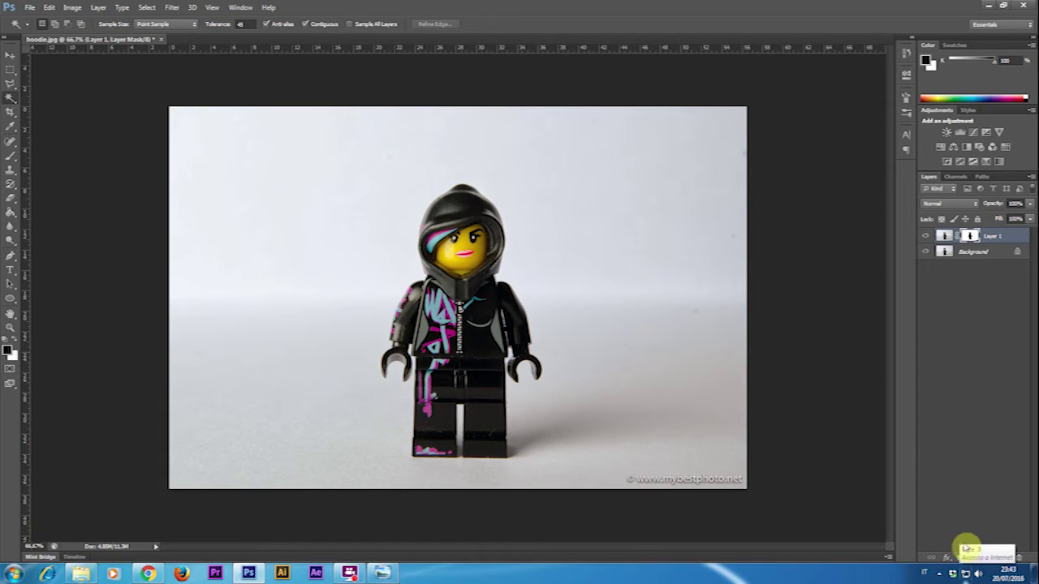
left_click(925, 254)
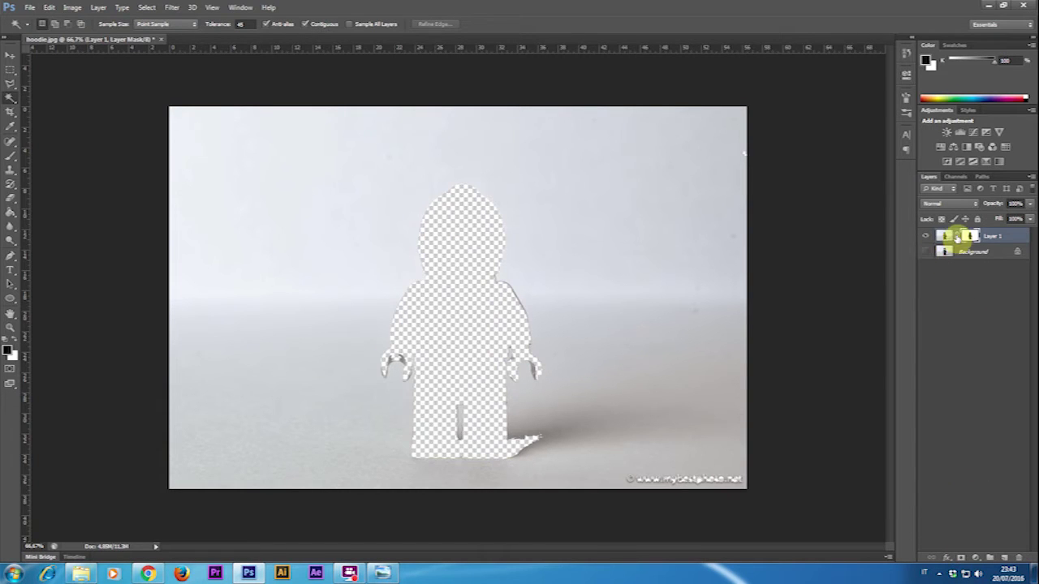
key("ctrl+i")
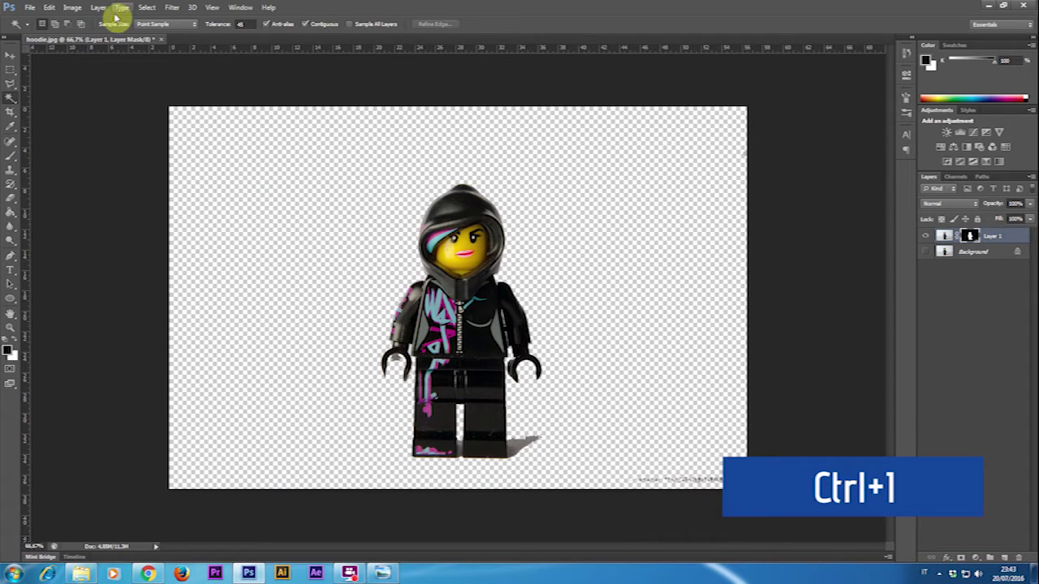
Crop the canvas to the figure's hooded head and torso, keeping empty space above the hood
left_click(11, 70)
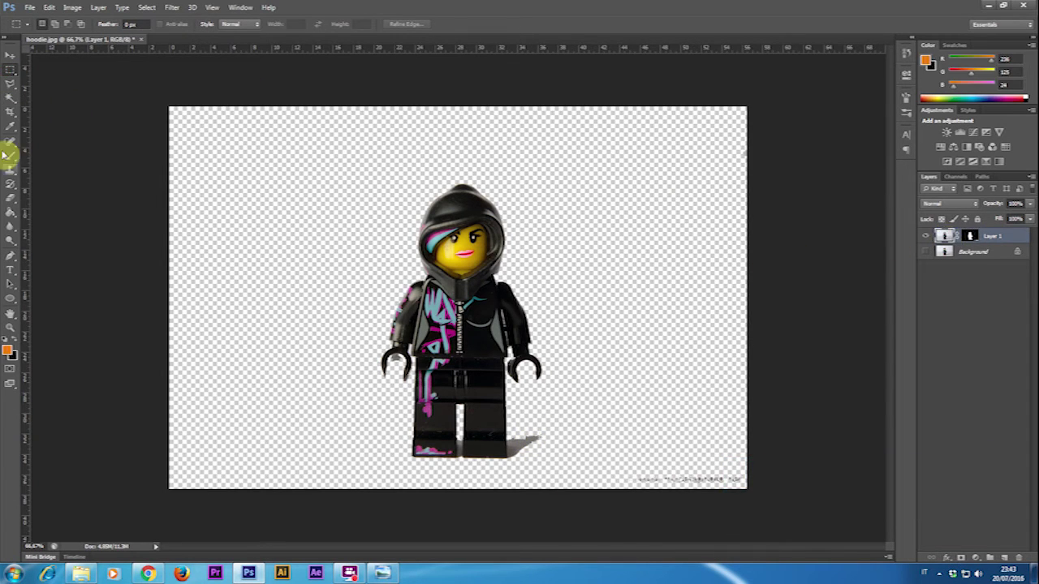
left_click(10, 112)
left_click_drag(598, 491, 466, 151)
key("Return")
scroll(529, 381, "up", 5)
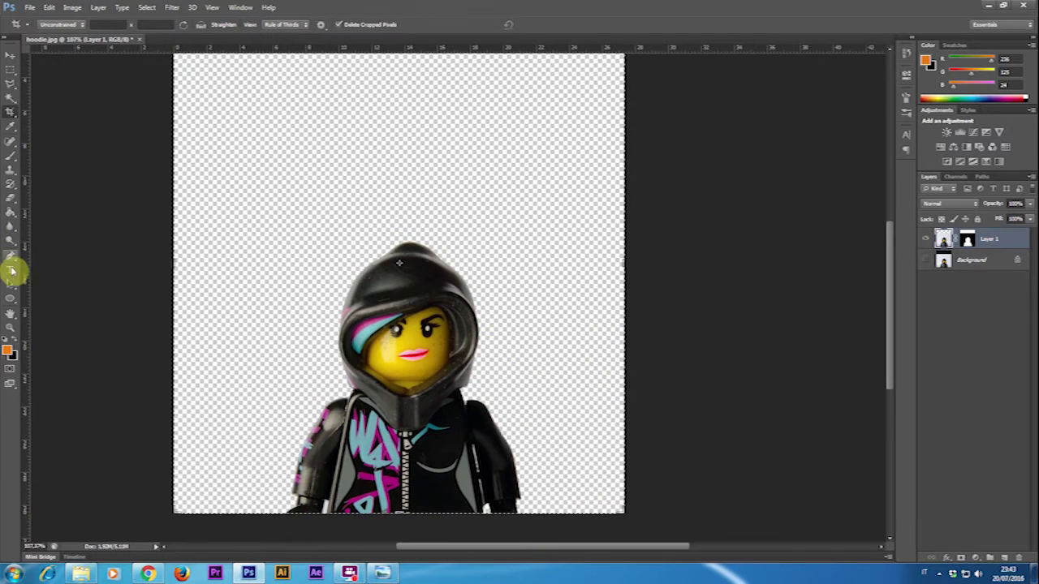
Add a dark 15 pt Vrinda text line starting "5860404 AS992LL2L 22L2020292KL 00030 LL" across the empty area above the hood
key("t")
left_click(209, 143)
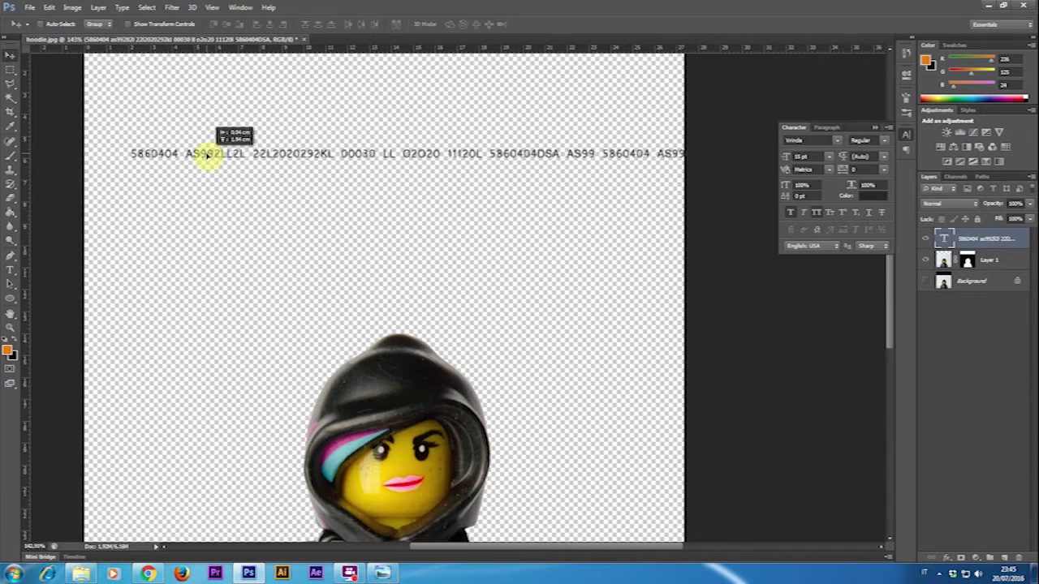
left_click_drag(208, 154, 206, 154)
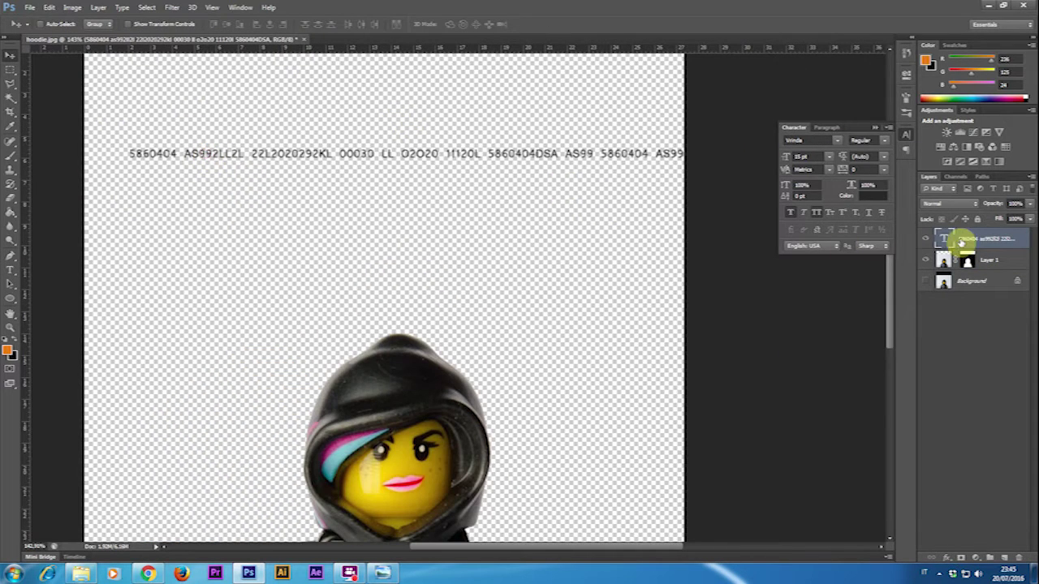
Duplicate the code text layer four times
key("ctrl+j")
key("ctrl+j")
key("ctrl+j")
key("ctrl+j")
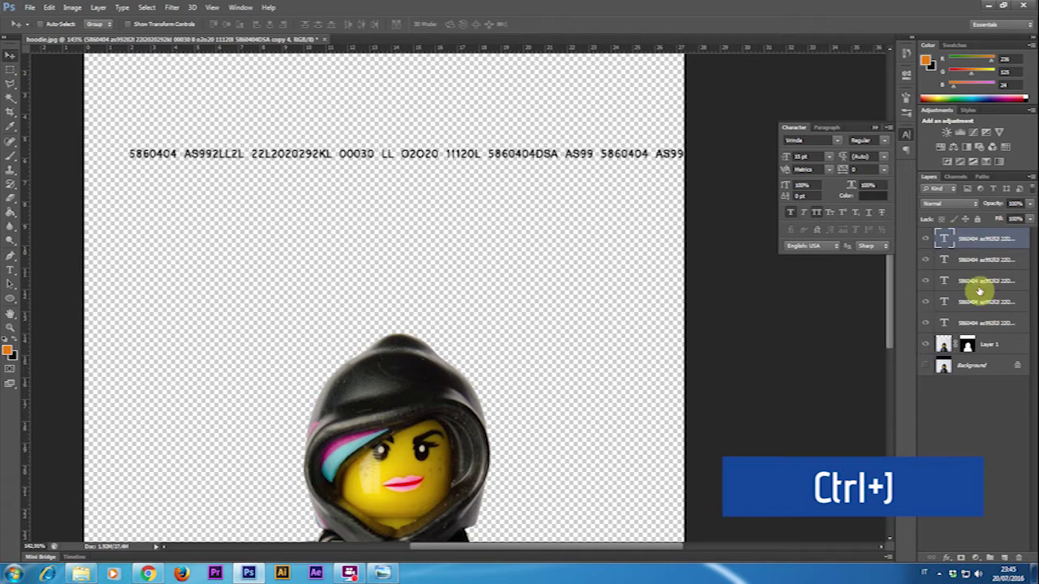
Move the lowest text layer down, clear of the four overlapping copies
left_click(976, 322)
key("shift+Down")
key("shift+Down")
key("shift+Down")
key("shift+Down")
key("shift+Down")
key("shift+Down")
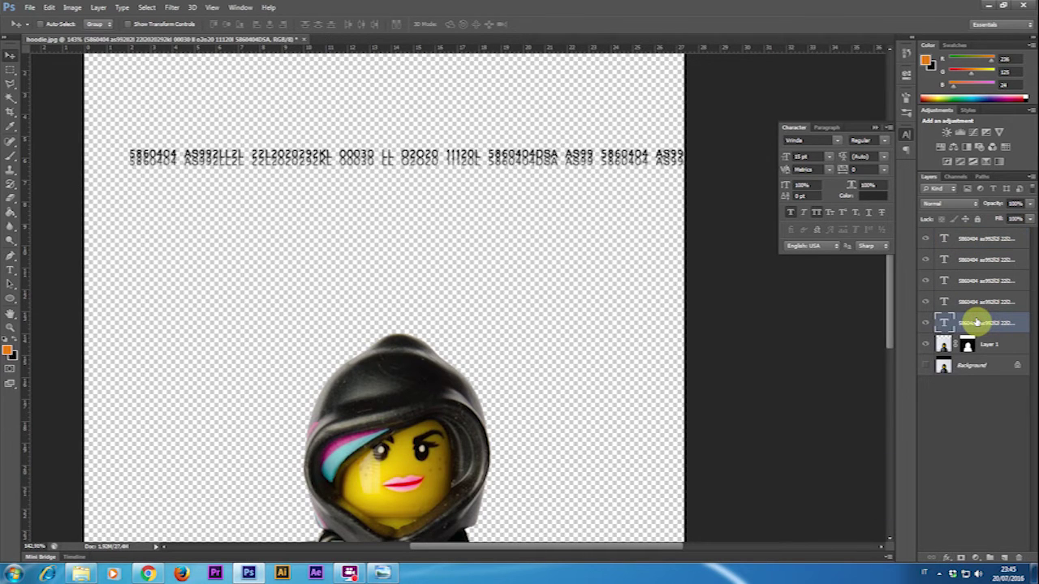
Shift the lowered text line left until its beginning runs past the canvas's left edge
key("shift+Left")
key("shift+Left")
key("shift+Left")
key("shift+Left")
key("shift+Left")
key("shift+Left")
key("shift+Left")
key("shift+Left")
key("shift+Left")
key("shift+Left")
key("shift+Left")
key("shift+Left")
key("shift+Left")
key("shift+Left")
key("shift+Left")
key("shift+Left")
key("shift+Left")
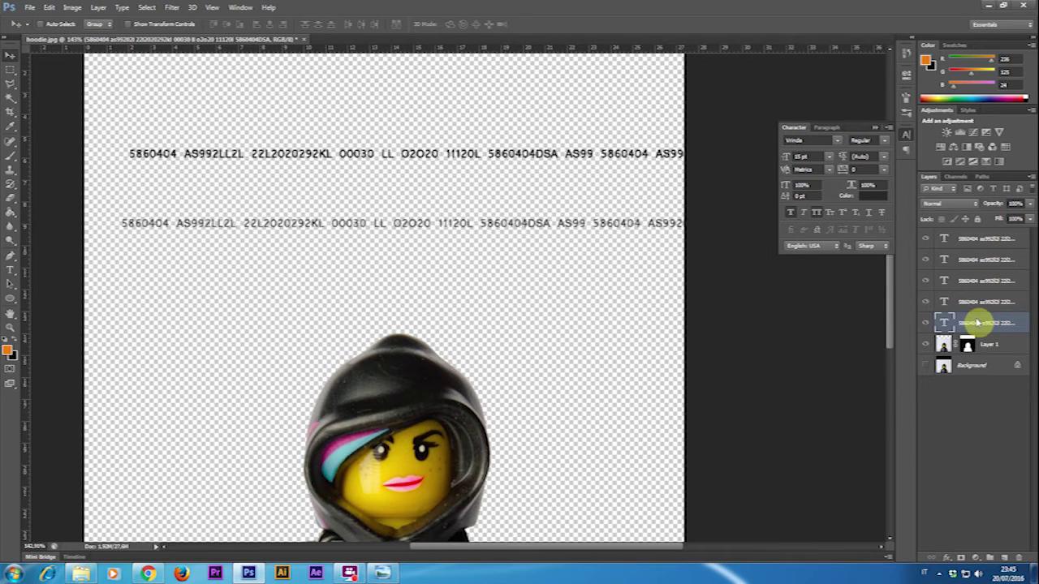
key("shift+Left")
key("shift+Left")
key("shift+Left")
key("shift+Left")
key("shift+Left")
key("shift+Left")
key("shift+Left")
key("shift+Left")
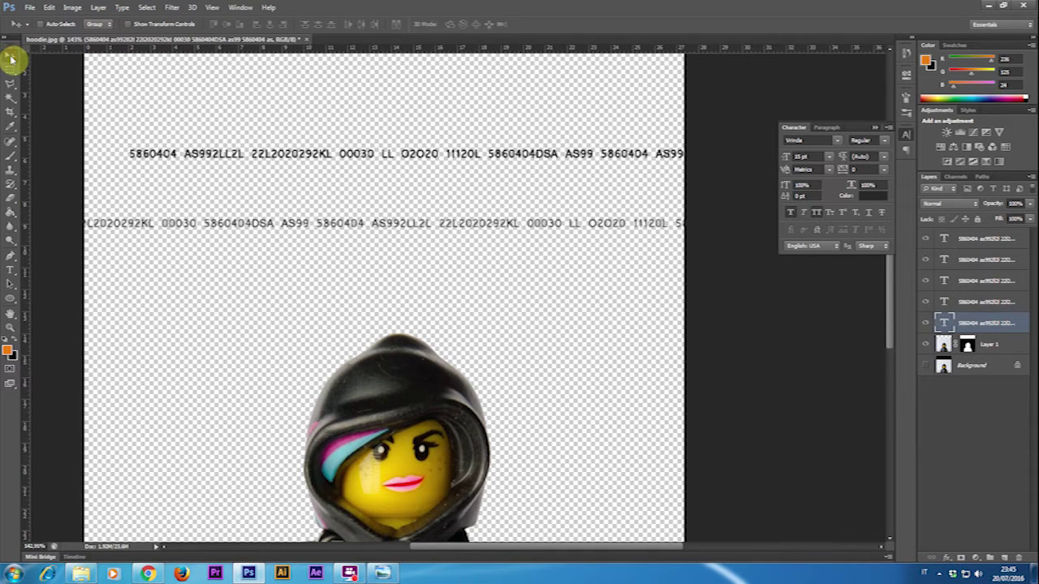
Distribute the five text lines by vertical centers, tightening the spacing by raising the bottom line and distributing them again
left_click(966, 240, "shift")
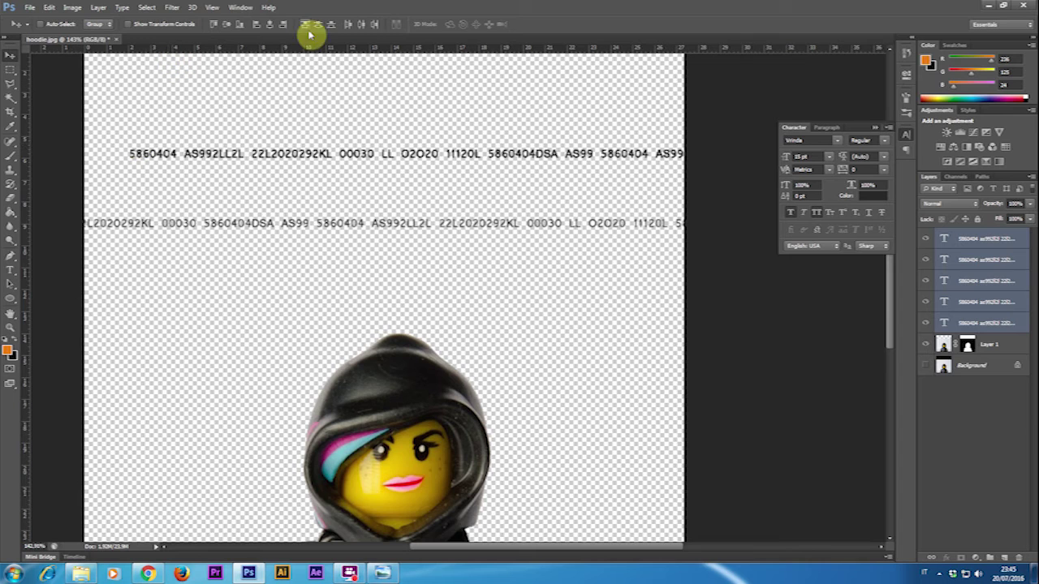
left_click(320, 31)
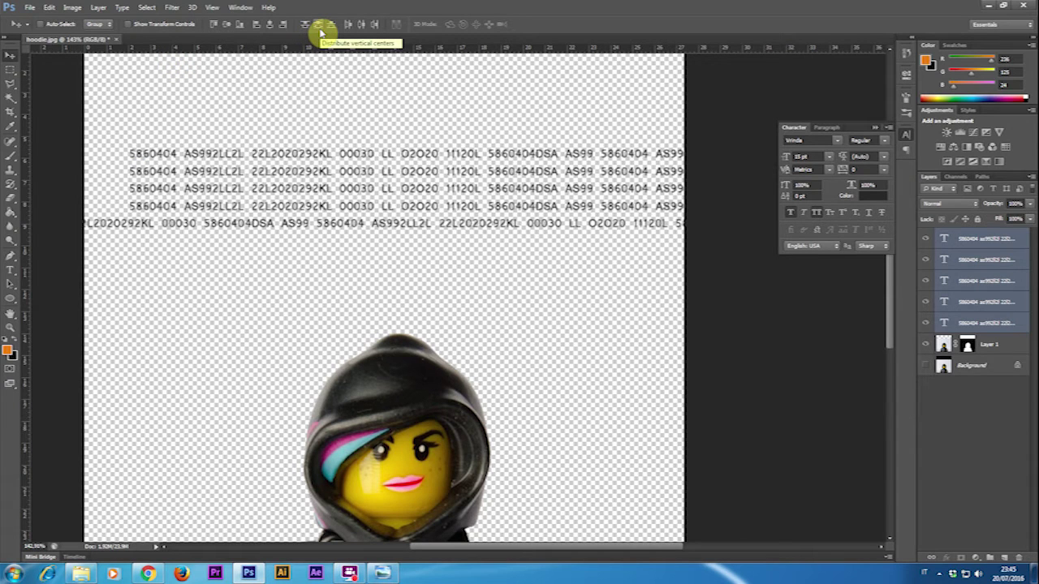
left_click(969, 321)
key("shift+Up")
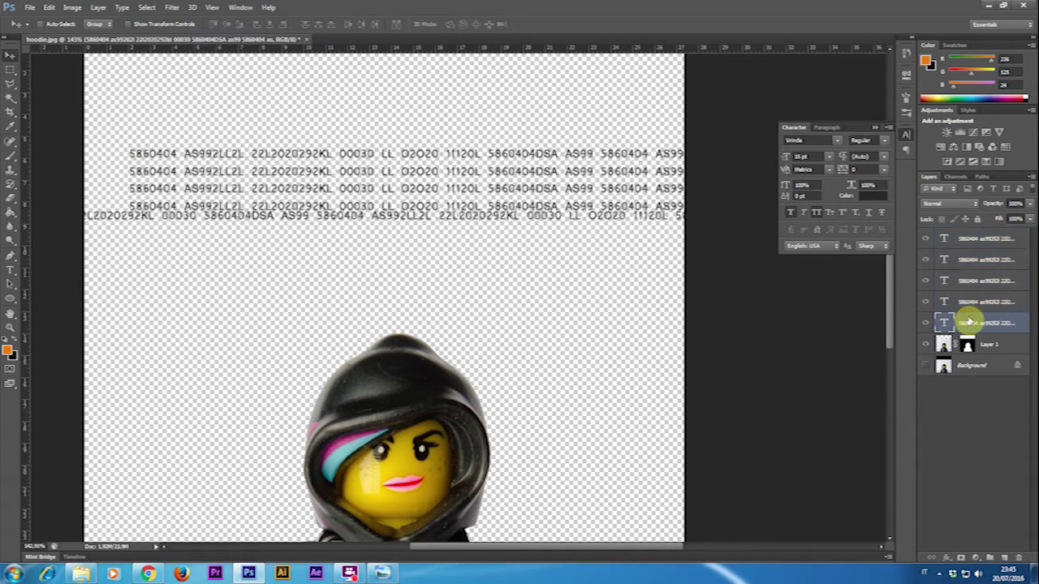
left_click(969, 243, "shift")
left_click(312, 26)
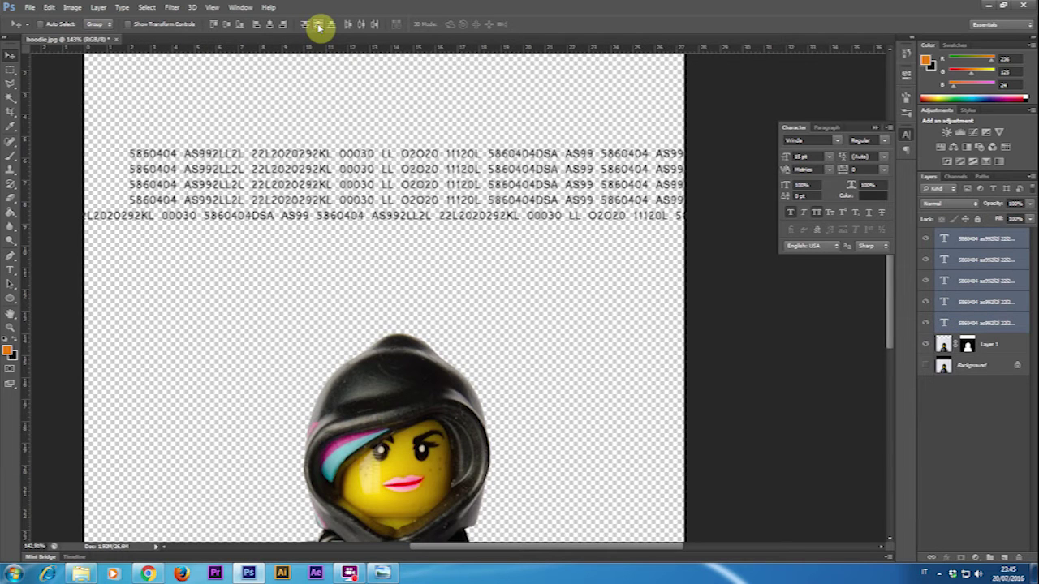
Raise the bottom text line slightly more and redistribute all five lines by vertical centers
left_click(963, 321)
key("Up")
key("Up")
key("Up")
key("Up")
key("Up")
key("Up")
left_click(966, 240, "shift")
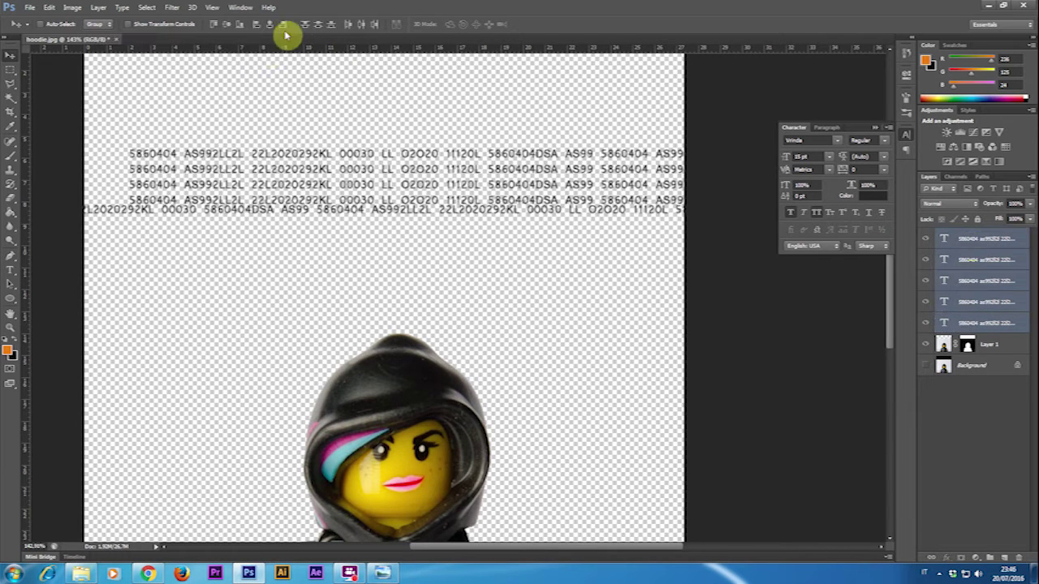
left_click(320, 27)
Shift the first text line left so its start is cut off by the canvas edge
left_click(971, 301)
key("shift+Left")
key("shift+Left")
key("shift+Left")
key("shift+Left")
key("shift+Left")
key("shift+Left")
key("shift+Left")
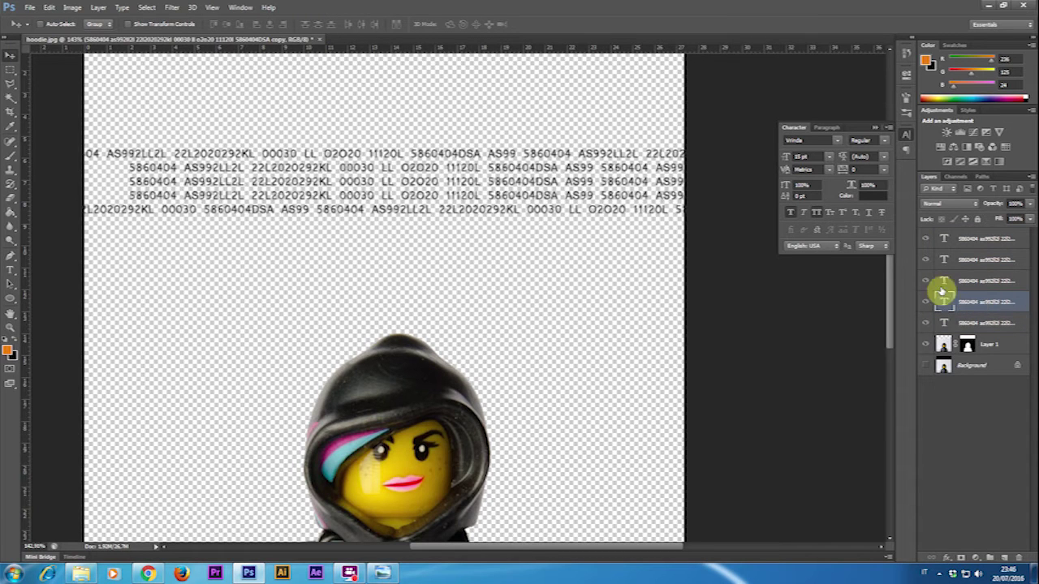
Shift the second text line far left so its codes are offset from the line above
left_click(980, 285)
key("shift+Left")
key("shift+Left")
key("shift+Left")
key("shift+Left")
key("shift+Left")
key("shift+Left")
key("shift+Left")
key("shift+Left")
key("shift+Left")
key("shift+Left")
key("shift+Left")
key("shift+Left")
key("shift+Left")
key("shift+Left")
key("shift+Left")
key("shift+Left")
key("shift+Left")
key("shift+Left")
key("shift+Left")
Shift the third text line slightly left so it starts at the canvas edge
left_click(992, 261)
key("shift+Left")
key("shift+Left")
key("shift+Left")
key("shift+Left")
Shift the fourth text line left past the canvas edge to stagger it against its neighbours
left_click(990, 242)
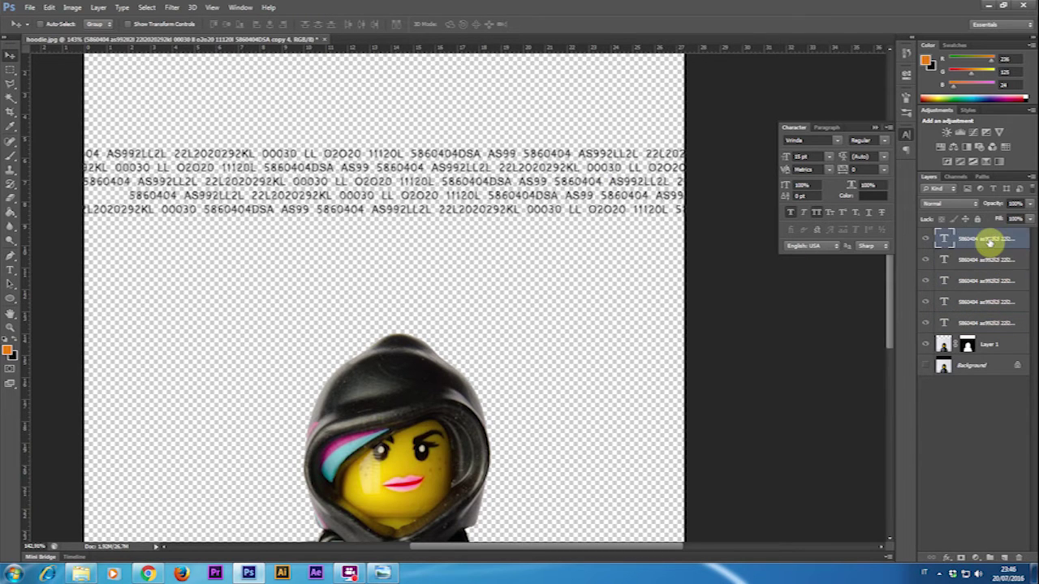
key("shift+Left")
key("shift+Left")
key("shift+Left")
key("shift+Left")
key("shift+Left")
key("shift+Left")
key("shift+Left")
key("shift+Left")
key("shift+Left")
key("shift+Left")
key("shift+Left")
key("shift+Left")
key("shift+Left")
key("shift+Left")
key("shift+Left")
key("shift+Left")
key("shift+Left")
key("shift+Left")
key("shift+Left")
key("shift+Left")
Vary the fourth text line by deleting characters and changing spaces, including the "O2 O20" and "00030LLO2O20111 20L" groups
left_click(10, 271)
left_click(311, 196)
key("ctrl+shift+Right")
key("ctrl+shift+Right")
key("BackSpace")
key("BackSpace")
key("BackSpace")
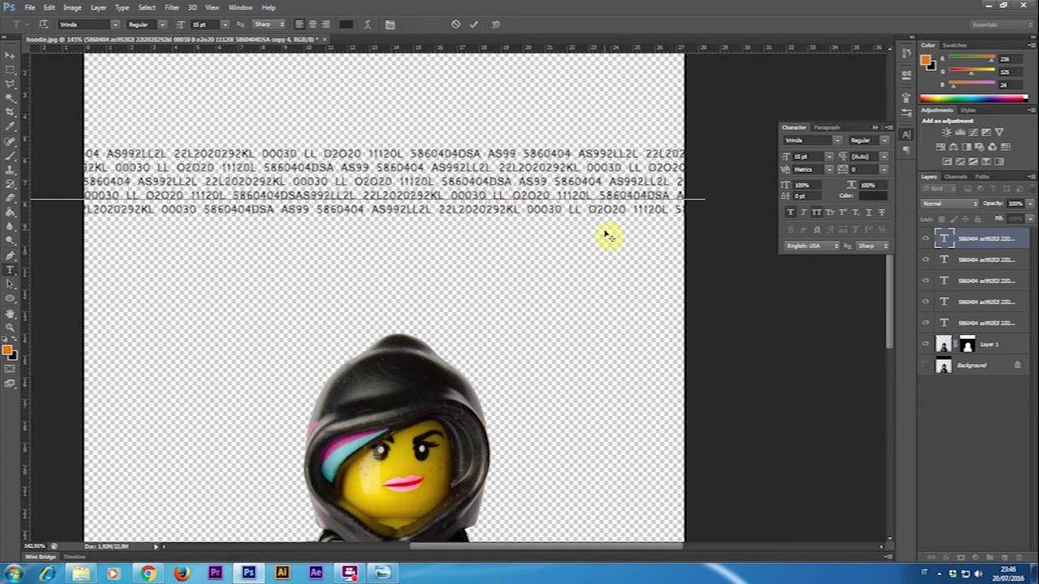
key("BackSpace")
key("Right")
key("Right")
key("Right")
key("BackSpace")
left_click(159, 195)
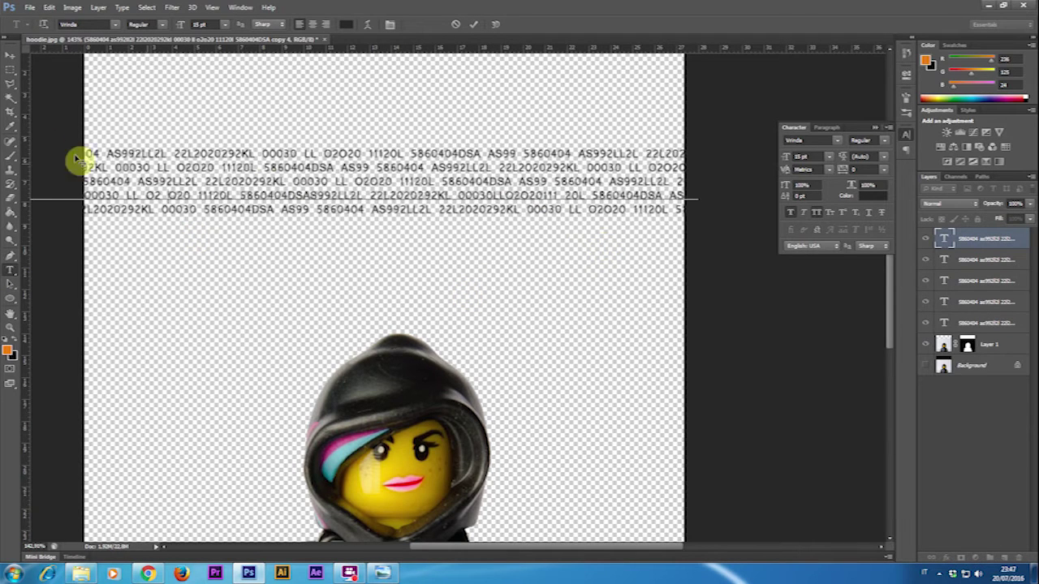
left_click(10, 70)
Convert the five text layers into a single smart object
left_click(965, 323, "shift")
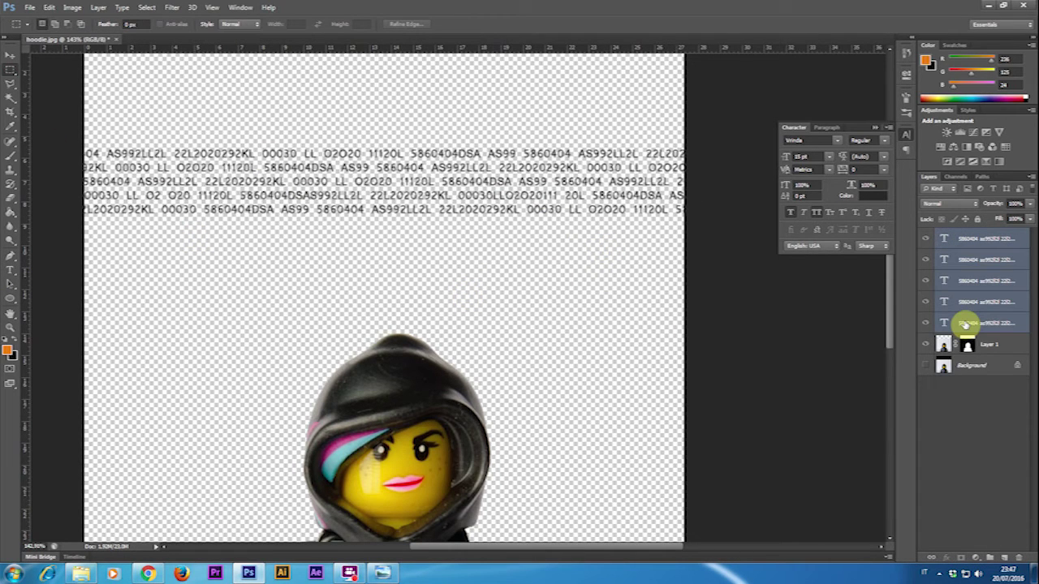
right_click(966, 325)
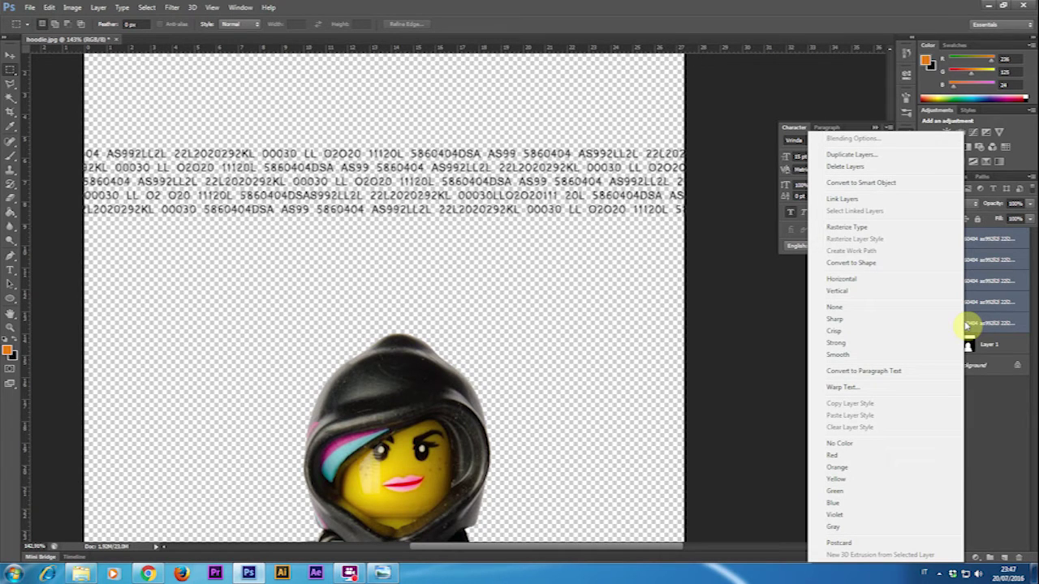
left_click(913, 186)
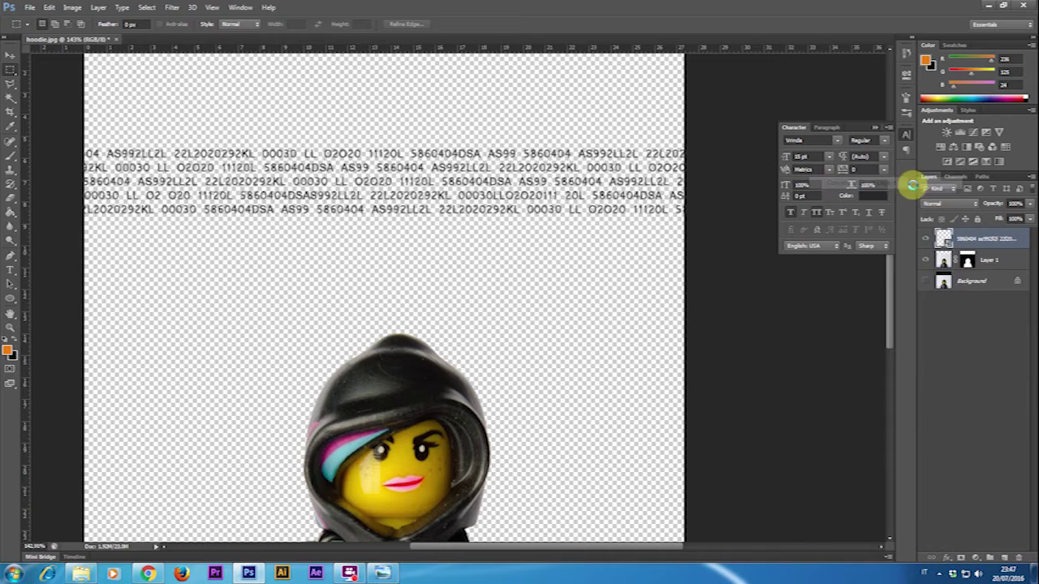
Duplicate the text smart object and move the copy down so its lines continue the block beneath the original
key("ctrl+j")
key("v")
key("shift+Down")
key("shift+Down")
key("shift+Down")
key("shift+Down")
key("shift+Down")
key("shift+Down")
key("shift+Down")
key("shift+Up")
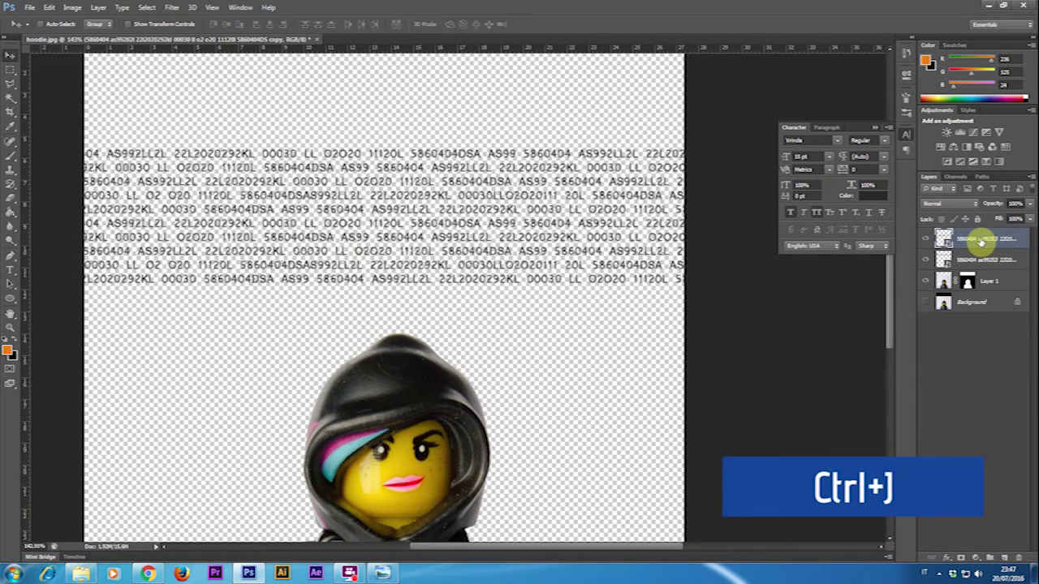
Duplicate the text smart object twice more and move each copy down so the code lines continue in one evenly spaced block
key("ctrl+j")
key("shift+Down")
key("shift+Down")
key("shift+Down")
key("shift+Down")
key("shift+Down")
key("shift+Down")
key("ctrl+j")
key("shift+Down")
key("shift+Down")
key("shift+Down")
key("shift+Down")
key("shift+Down")
key("shift+Down")
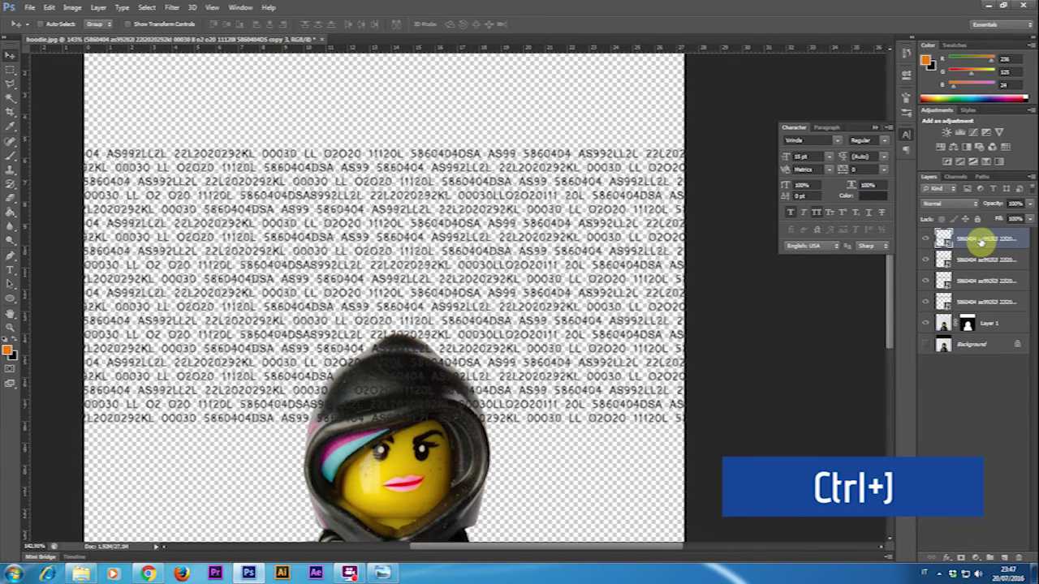
Gather the four text smart objects into a new layer group named "writings"
left_click(990, 558)
left_click(987, 251)
left_click(982, 314, "shift")
left_click_drag(982, 312, 970, 237)
double_click(968, 235)
type("writings")
key("Return")
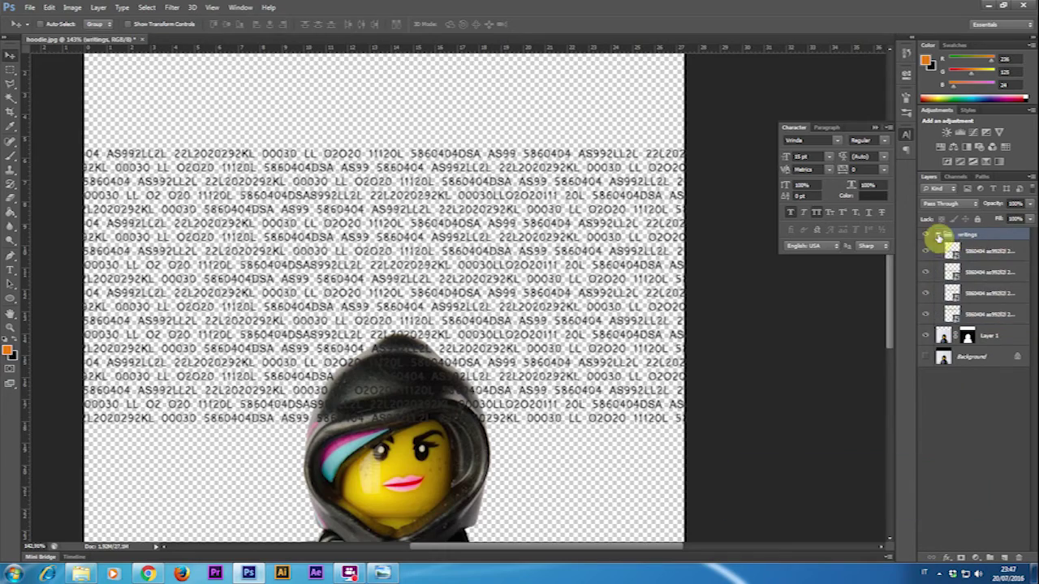
Transform the writings group with a -90° rotation and scale it proportionally to about 68%, matching the hood's width
left_click(939, 234)
key("ctrl+t")
scroll(573, 352, "down", 3)
left_click_drag(791, 335, 499, 162)
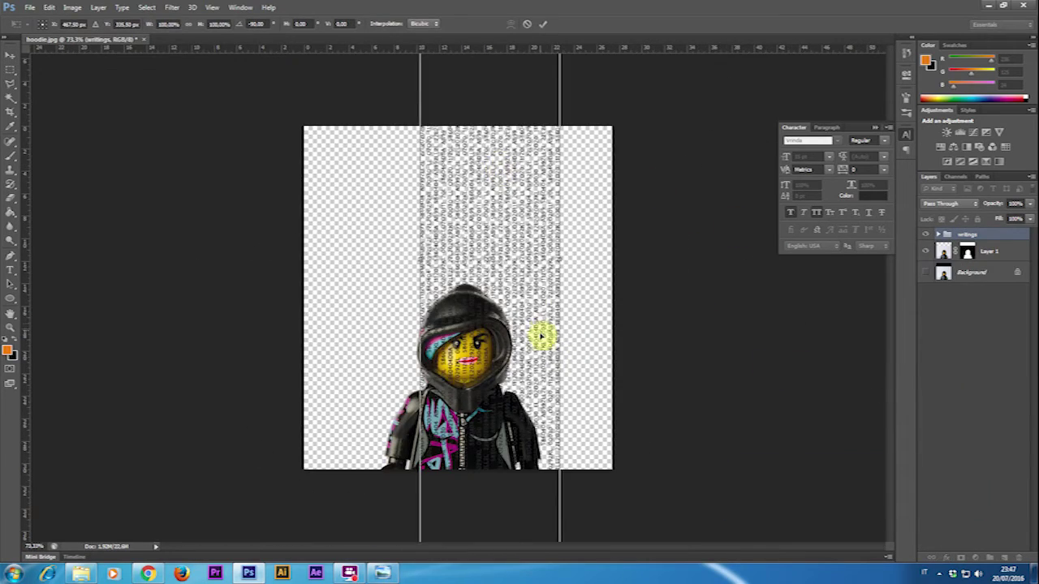
key("ctrl+minus")
left_click_drag(528, 468, 480, 344)
Move the rotated code columns down over the hood and face, aligned with the hood's sides, and apply the transform
scroll(492, 373, "up", 6)
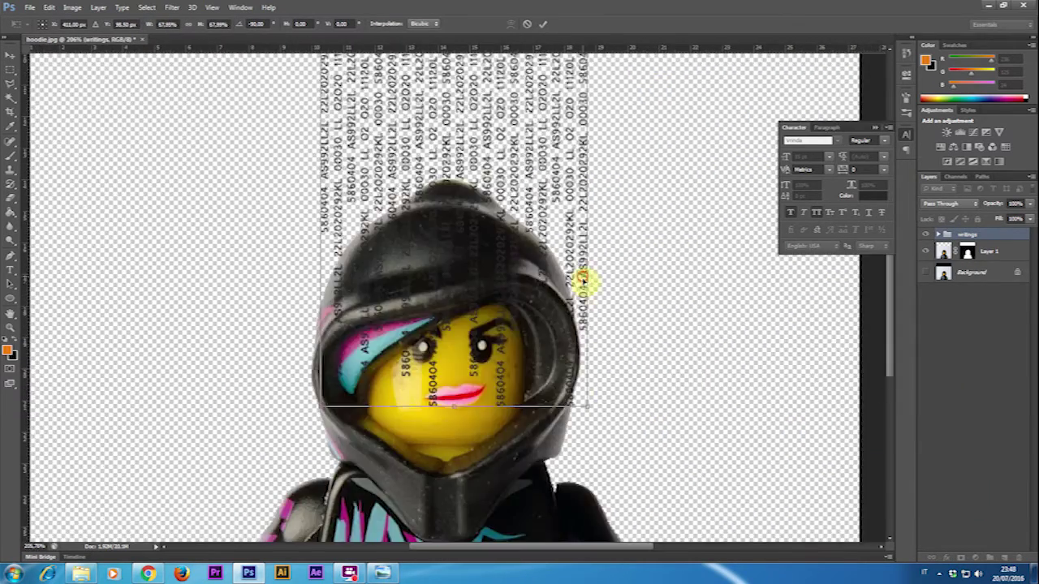
left_click_drag(585, 278, 575, 433)
scroll(576, 438, "down", 2)
left_click_drag(576, 473, 580, 480)
key("Return")
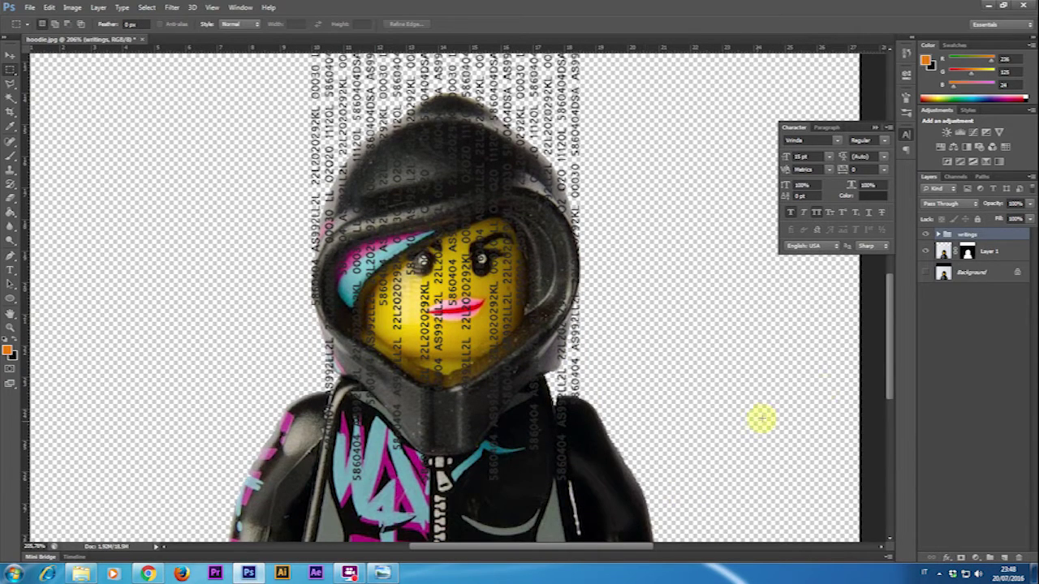
Paint black on Layer 1's mask to remove the hood and head above the eyes, enlarging the brush for the wider areas
left_click(946, 254)
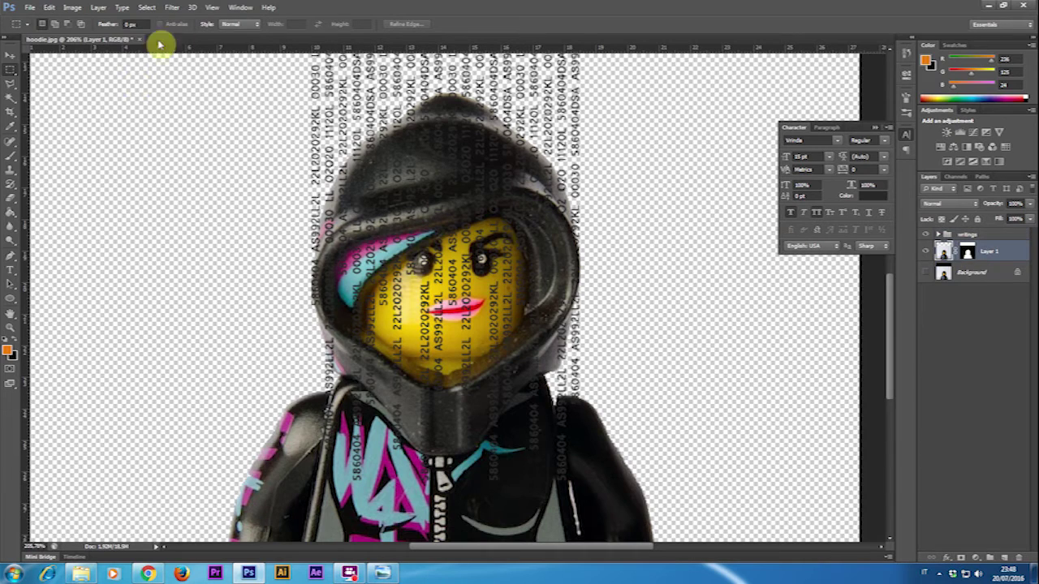
left_click(12, 156)
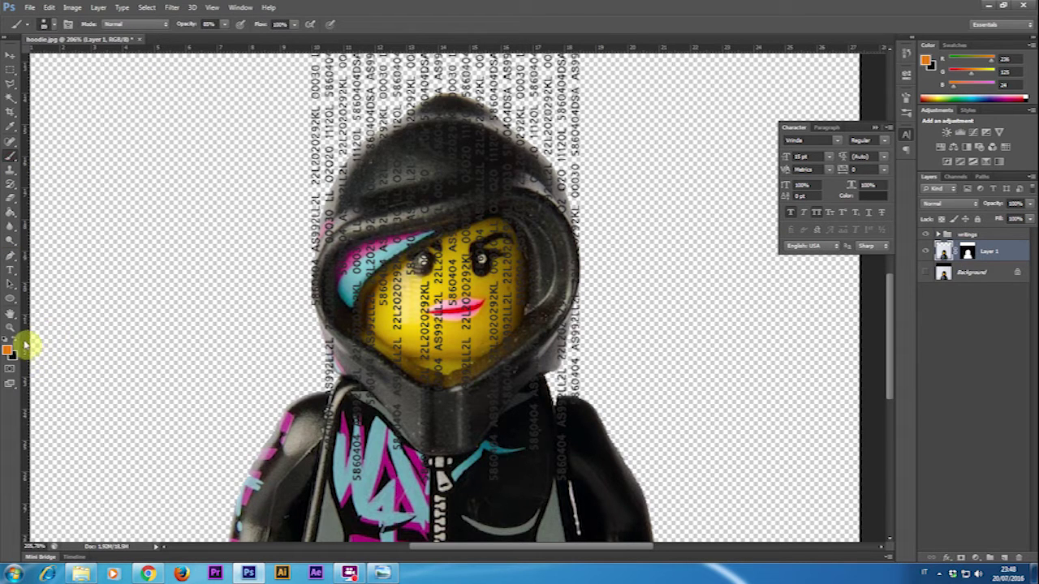
left_click(20, 342)
left_click(965, 254)
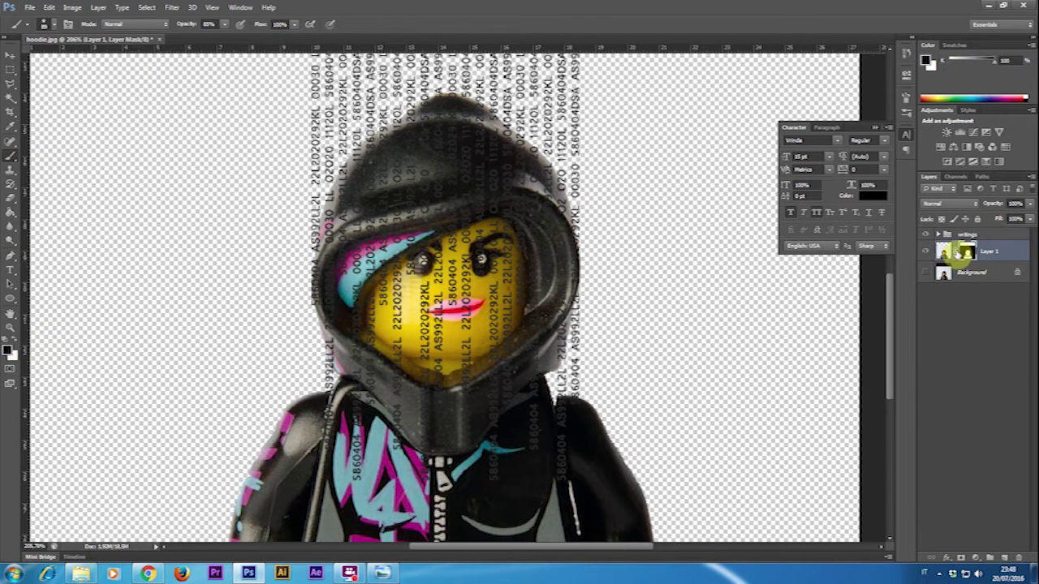
mouse_move(416, 110)
left_mouse_down()
mouse_move(439, 81)
mouse_move(542, 103)
left_mouse_up()
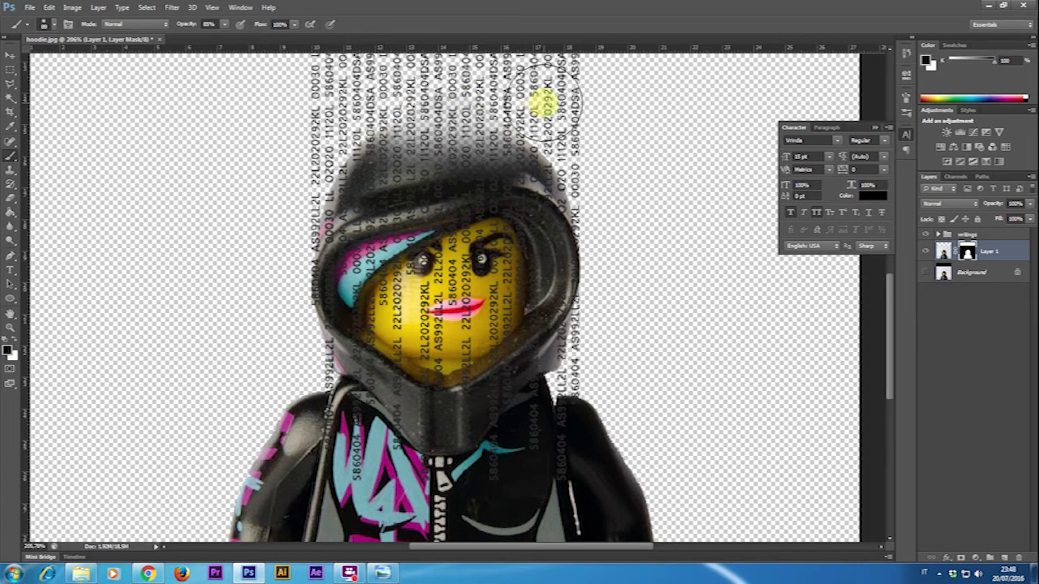
right_click(475, 117)
left_click(512, 192)
mouse_move(318, 130)
left_mouse_down()
mouse_move(573, 132)
mouse_move(281, 150)
mouse_move(616, 176)
mouse_move(295, 192)
mouse_move(621, 199)
mouse_move(266, 201)
mouse_move(593, 218)
mouse_move(641, 214)
mouse_move(295, 212)
mouse_move(682, 209)
mouse_move(201, 219)
left_mouse_up()
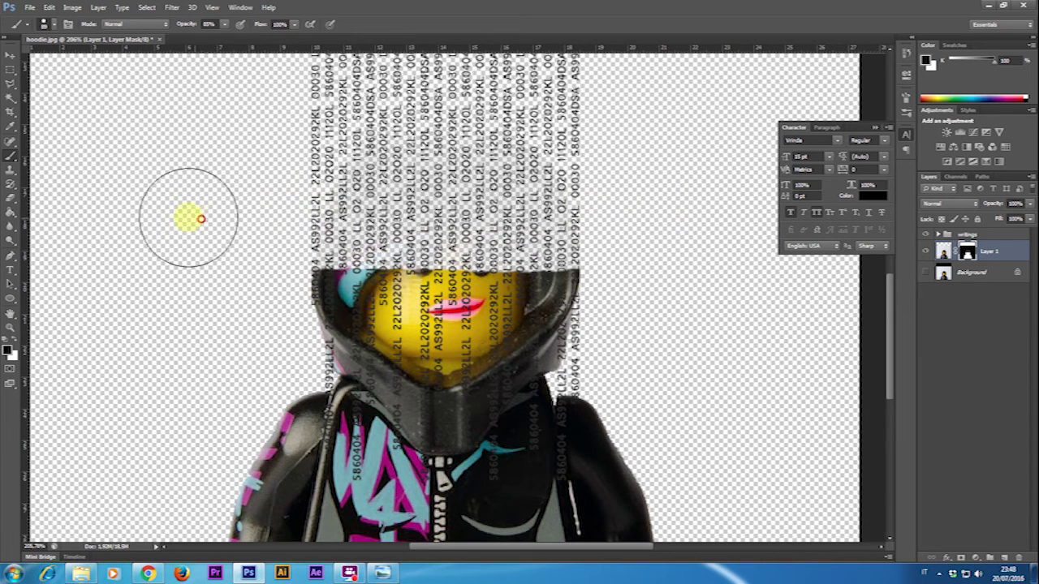
Place the skyline image from the mrRobot folder into the poster document
left_click(81, 573)
left_click(342, 272)
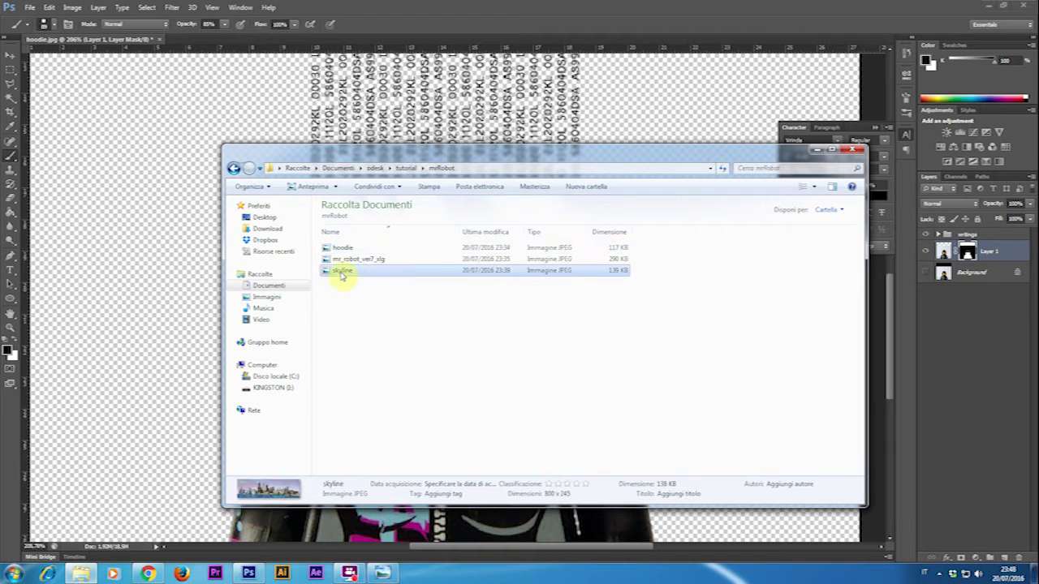
left_click_drag(342, 275, 186, 301)
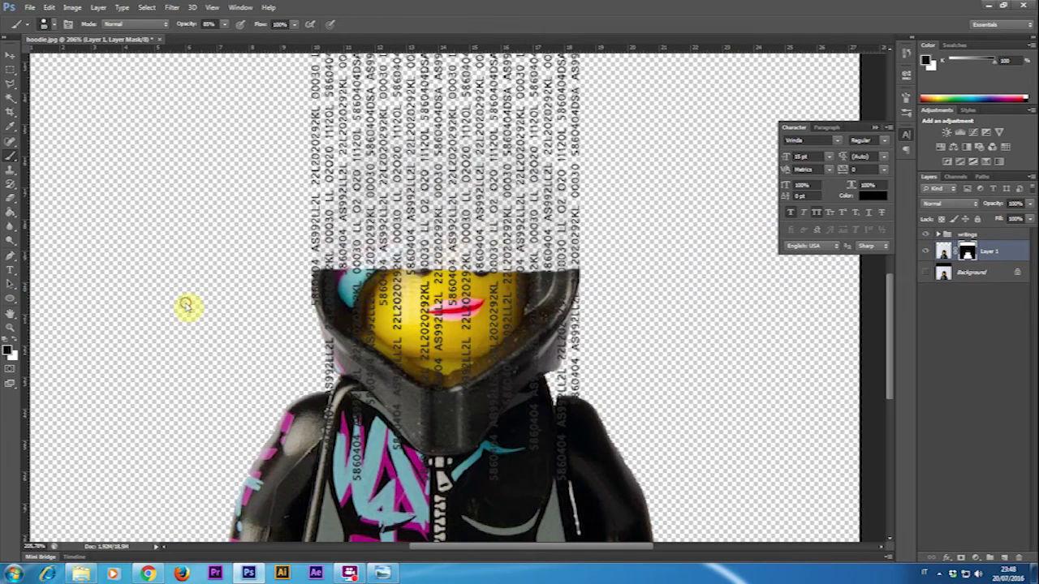
key("Return")
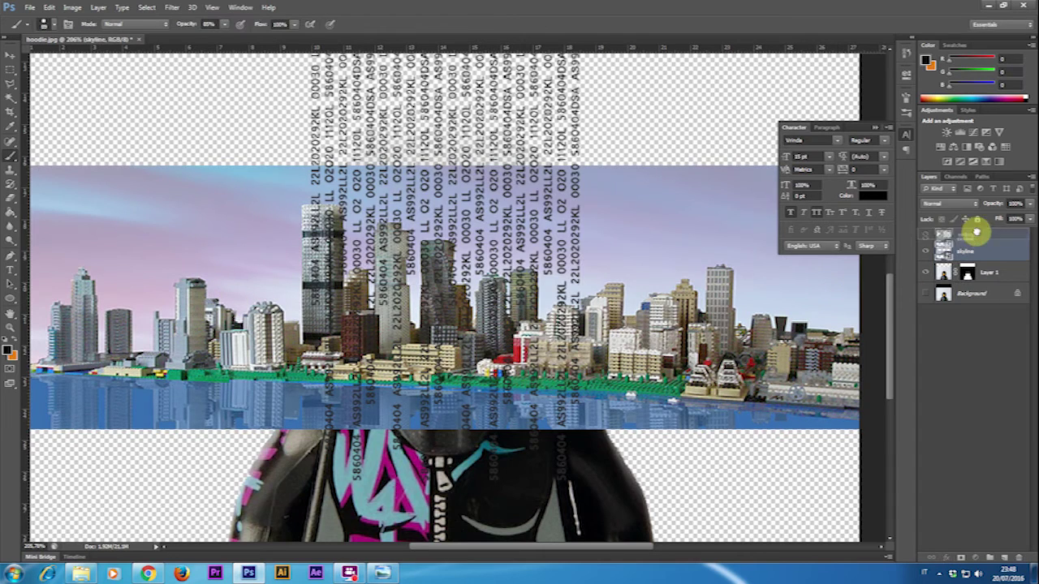
Stack the skyline layer above the writings group and move the image flush with the canvas's left edge
left_click_drag(982, 229, 983, 261)
scroll(542, 273, "down", 2)
key("v")
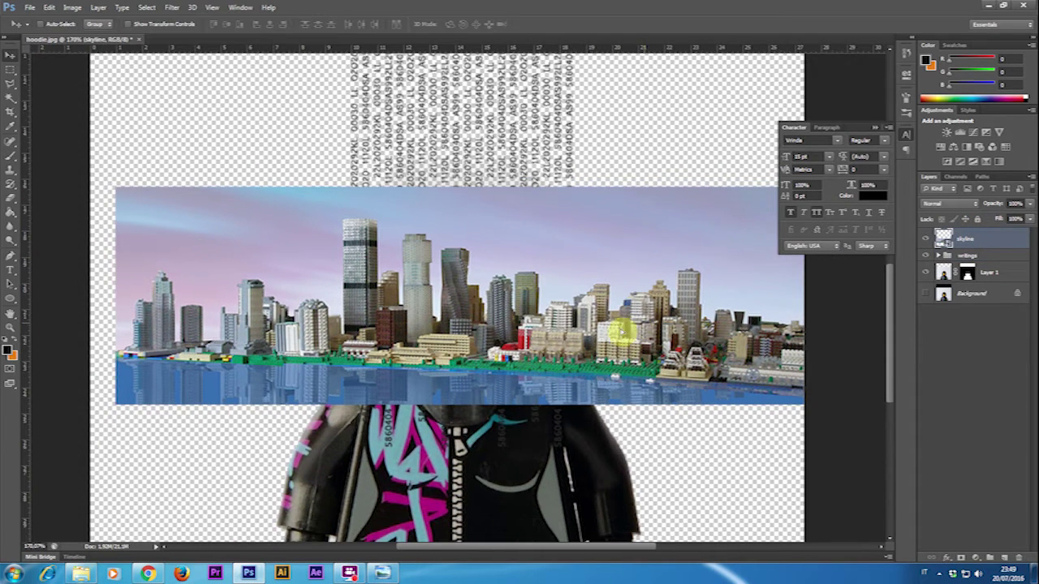
left_click_drag(627, 317, 603, 323)
Select the skyline's sky with the Magic Wand and hide it with an inverted layer mask
left_click(11, 97)
left_click(185, 288)
left_click(345, 206, "shift")
left_click(365, 274, "shift")
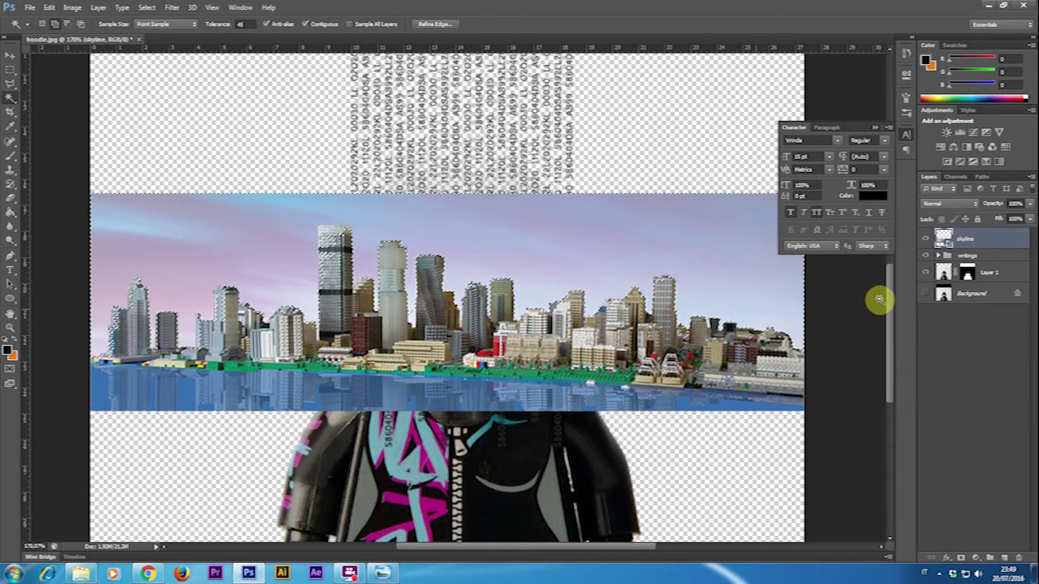
left_click(951, 559)
key("ctrl+i")
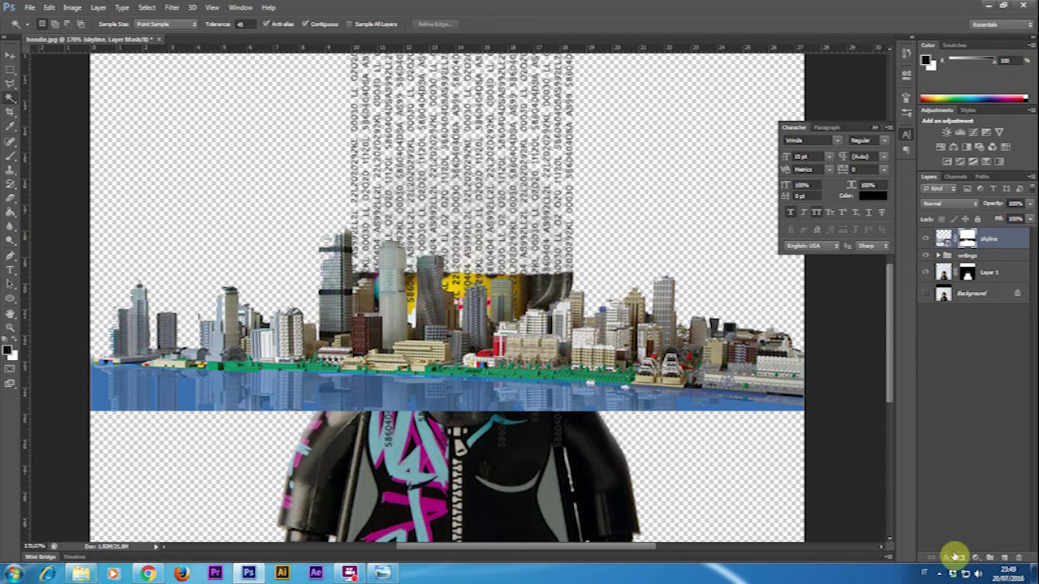
Hide the writings group and Layer 1, and give the skyline layer a red Color Overlay in Normal mode
left_click(926, 255)
left_click(926, 273)
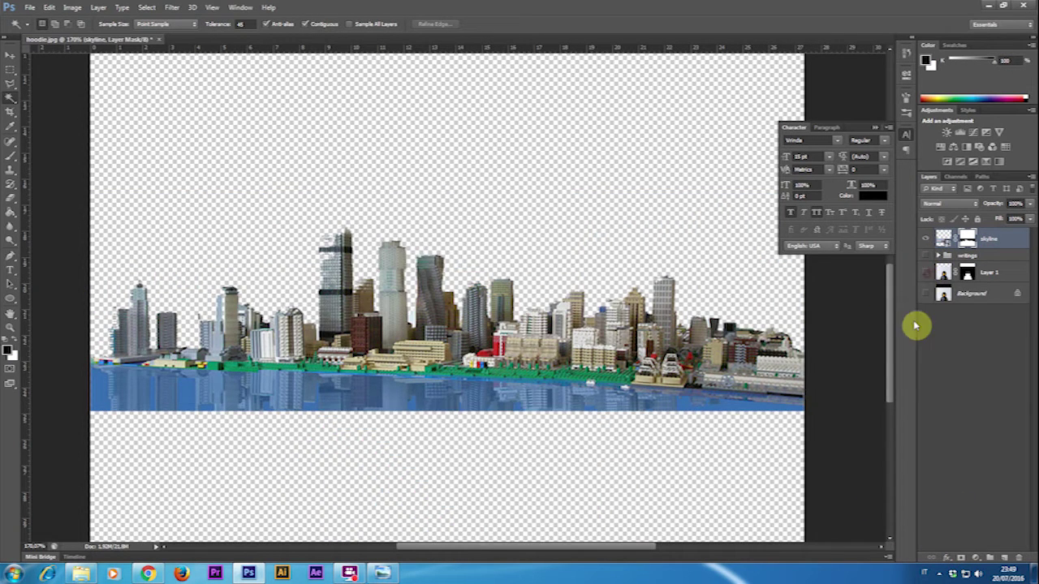
left_click(950, 558)
left_click(976, 502)
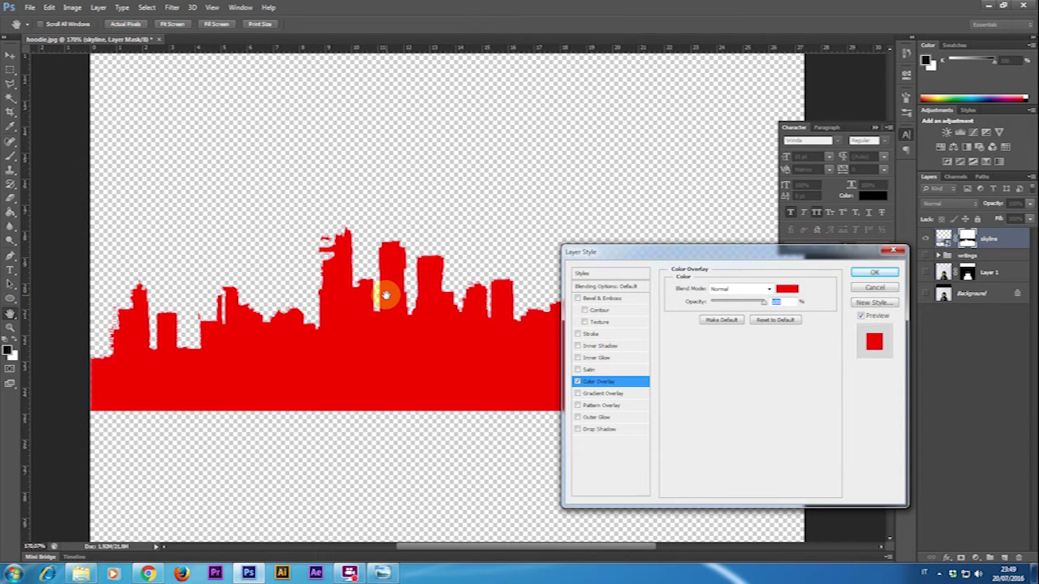
left_click(874, 274)
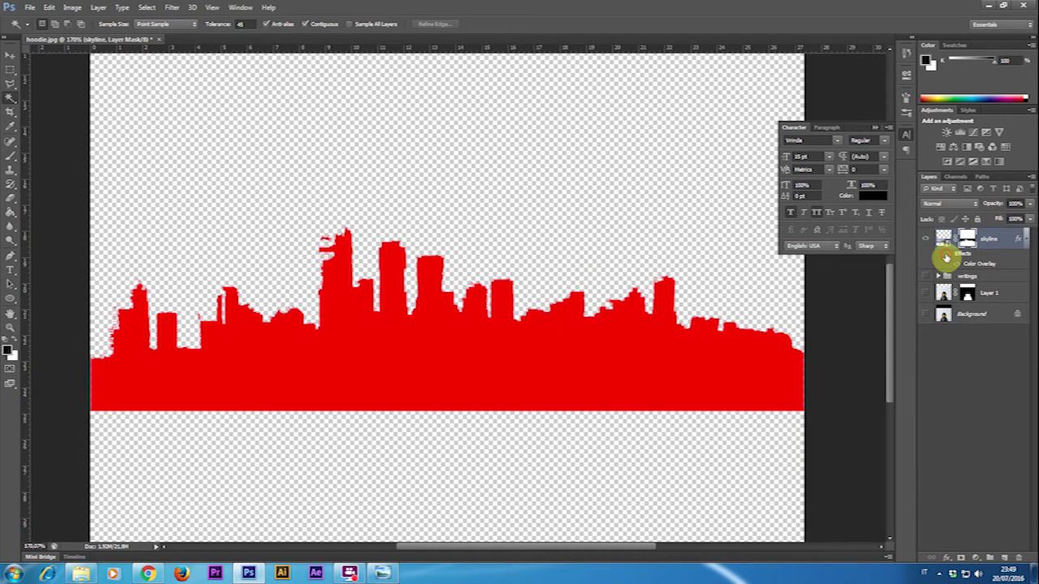
Turn off the skyline's overlay effect and paint white on its mask to restore the missing parts of the tall buildings
left_click(946, 258)
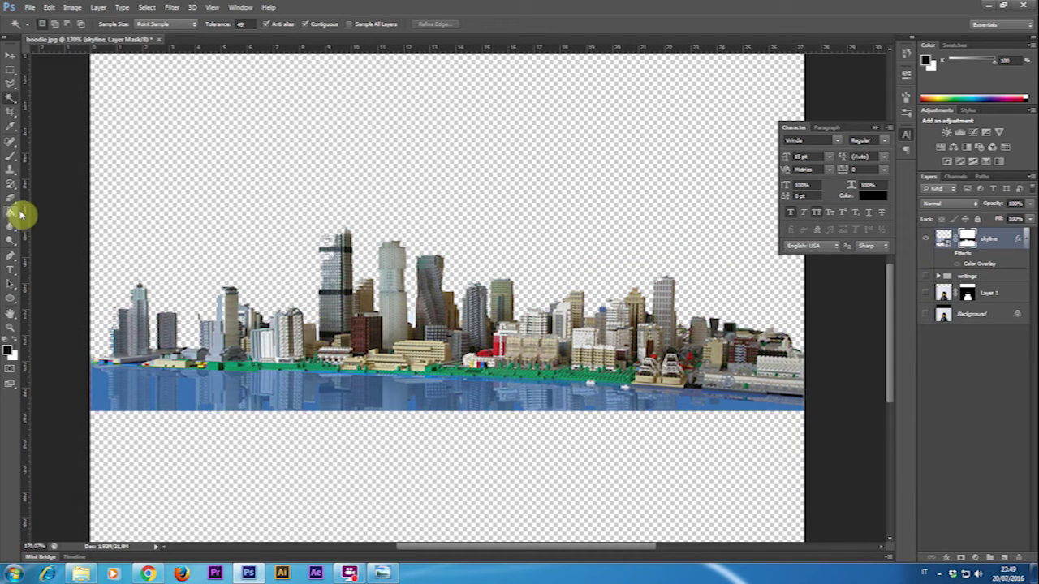
left_click(10, 155)
right_click(334, 351)
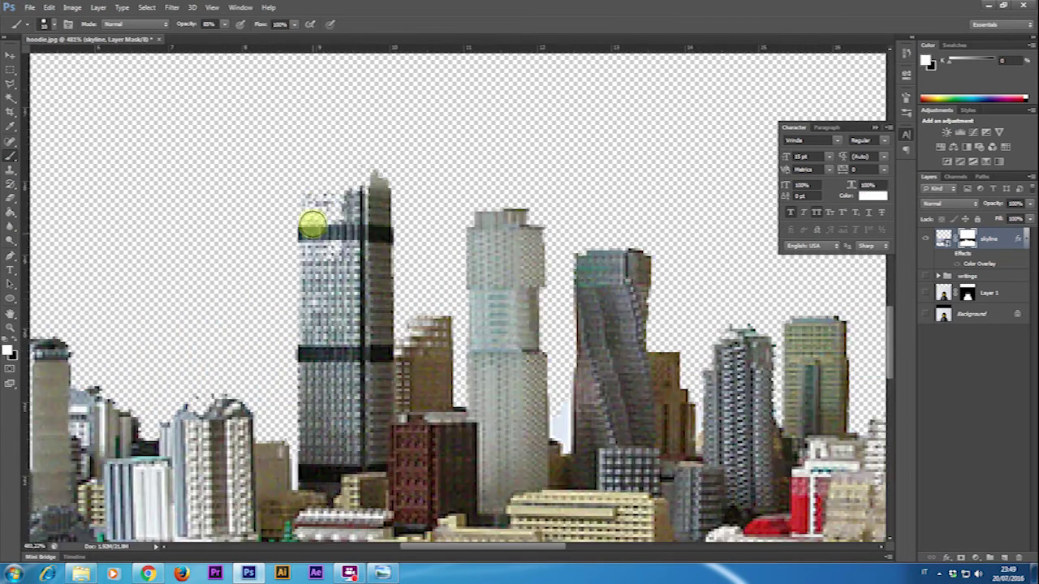
key("h")
mouse_move(308, 396)
left_mouse_down()
mouse_move(339, 398)
mouse_move(240, 405)
left_mouse_up()
right_click(311, 376)
key("Return")
left_click_drag(599, 268, 600, 357)
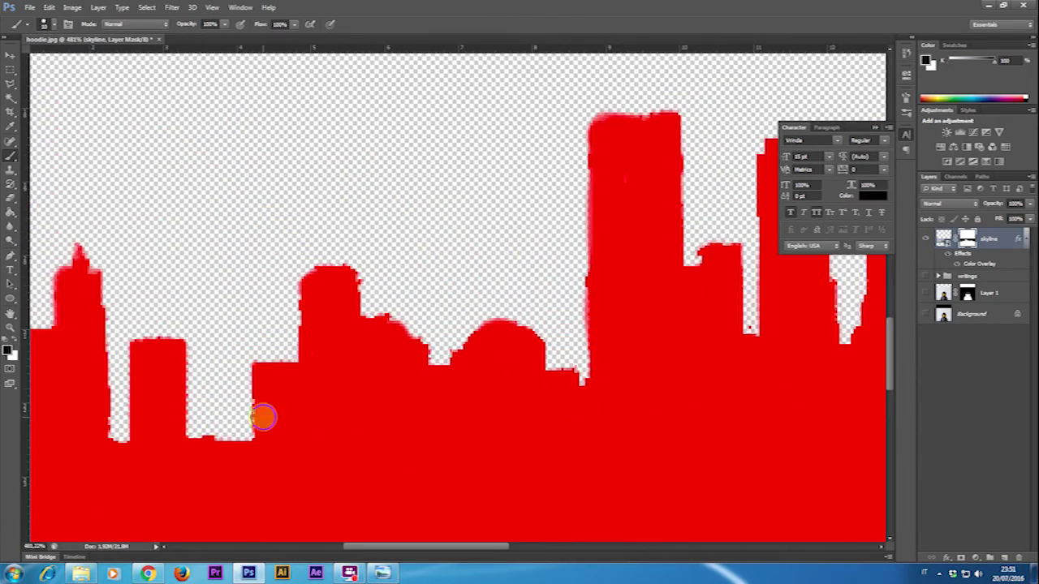
Clean up the building edges on the skyline mask by painting black with a smaller brush
key("x")
scroll(248, 332, "down", 3)
scroll(372, 328, "down", 10)
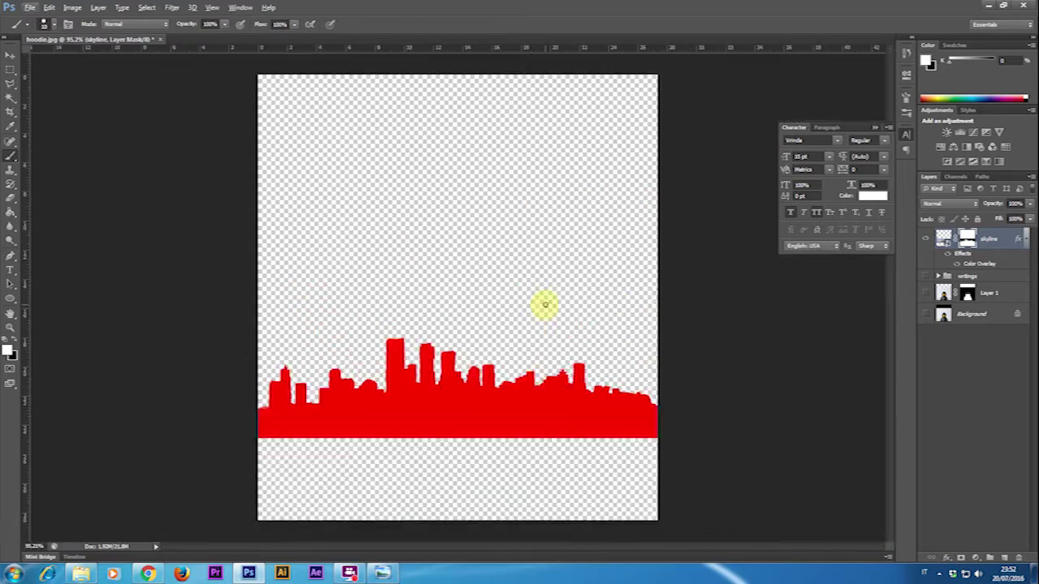
scroll(281, 378, "up", 7)
key("x")
key("[")
key("[")
key("[")
key("[")
key("[")
key("[")
key("[")
scroll(282, 383, "up", 12)
left_click_drag(295, 390, 296, 223)
left_click_drag(424, 223, 425, 317)
scroll(410, 373, "down", 16)
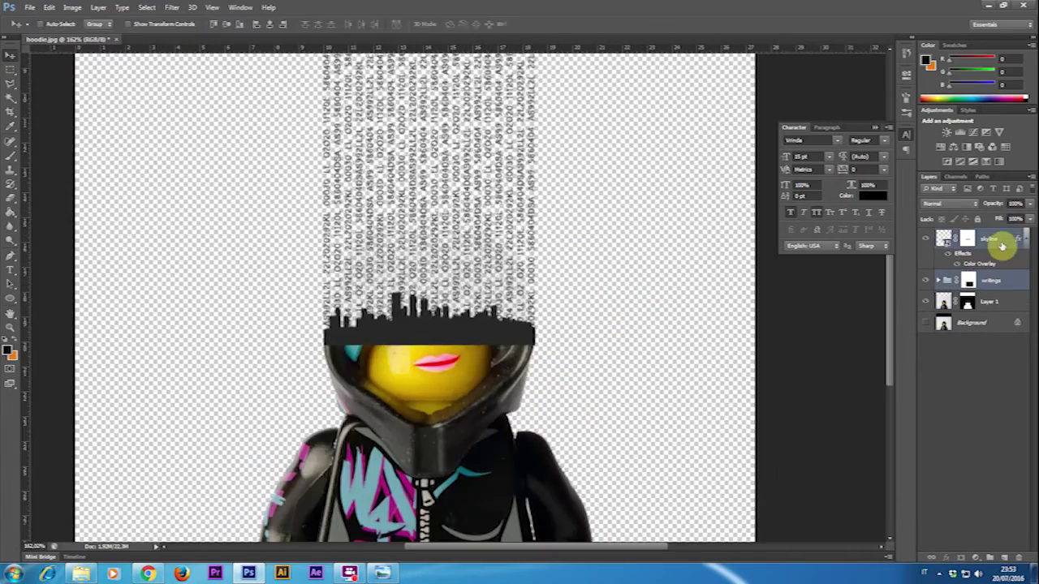
Add a Black & White adjustment layer with the default preset above the skyline layer
left_click(950, 162)
key("ctrl+z")
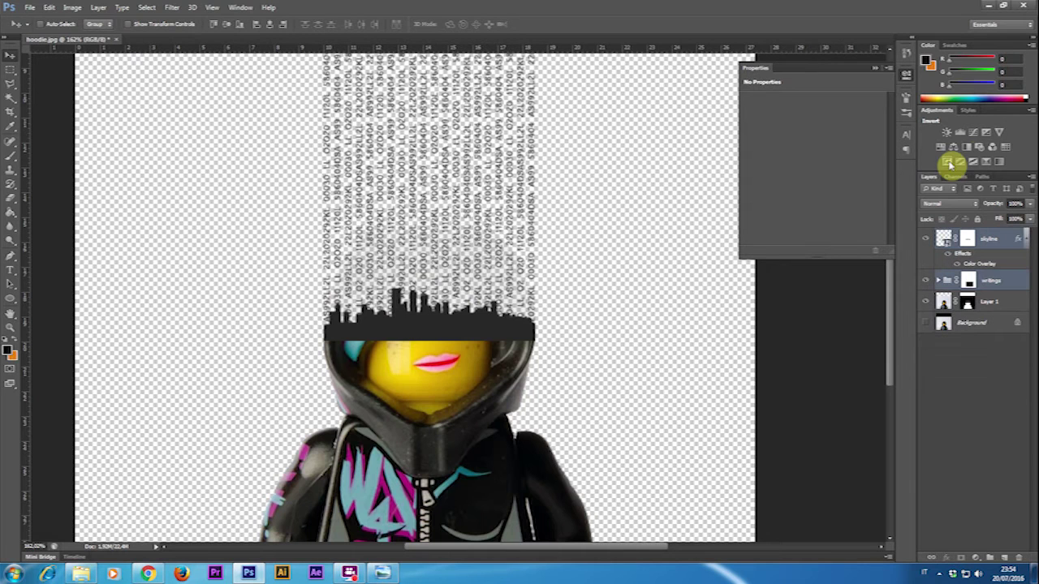
left_click(978, 146)
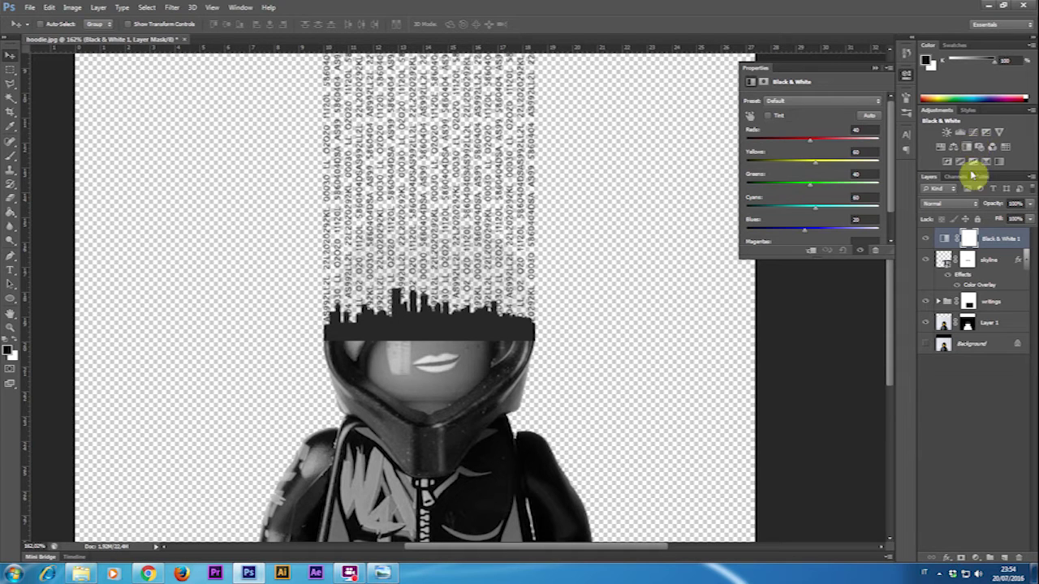
Add a Levels adjustment layer with the black input at 22 and the white input at 242
left_click(960, 135)
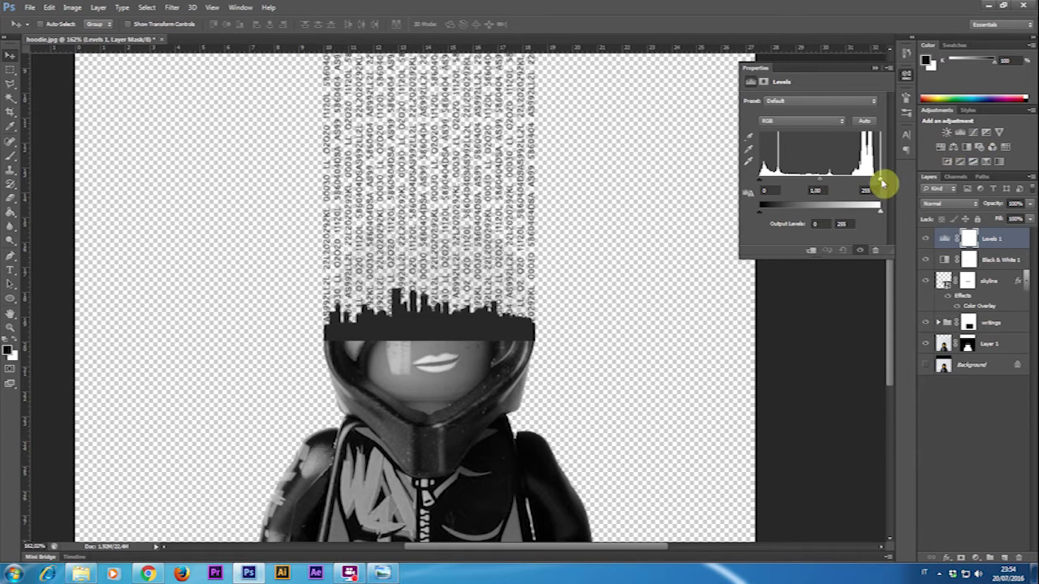
mouse_move(870, 185)
left_mouse_down()
mouse_move(849, 179)
mouse_move(874, 181)
left_mouse_up()
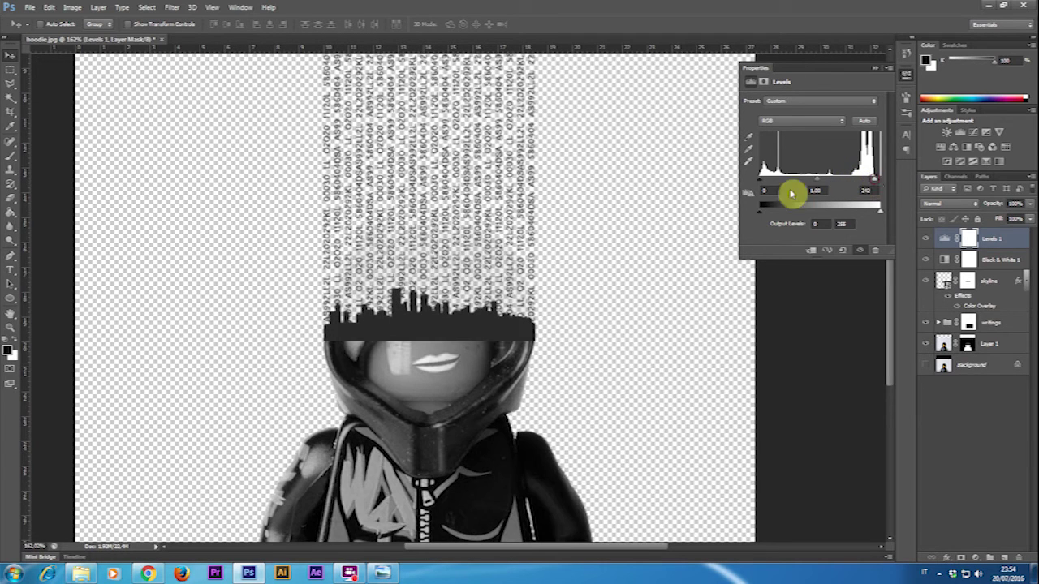
left_click_drag(759, 180, 770, 181)
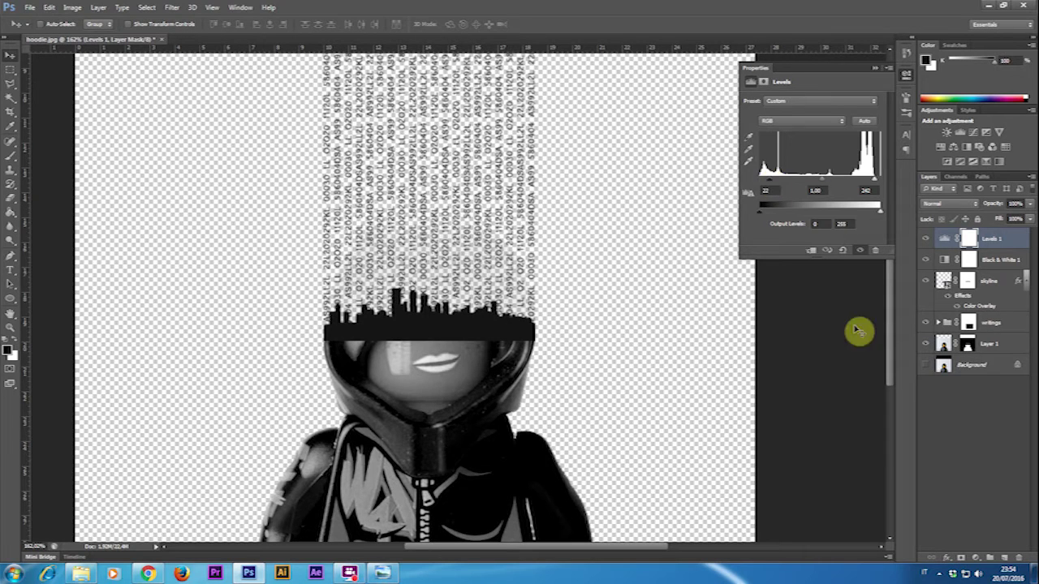
Add a layer above the Levels adjustment and shade the helmet's right side in black with a soft, reduced-opacity brush
left_click(1003, 558)
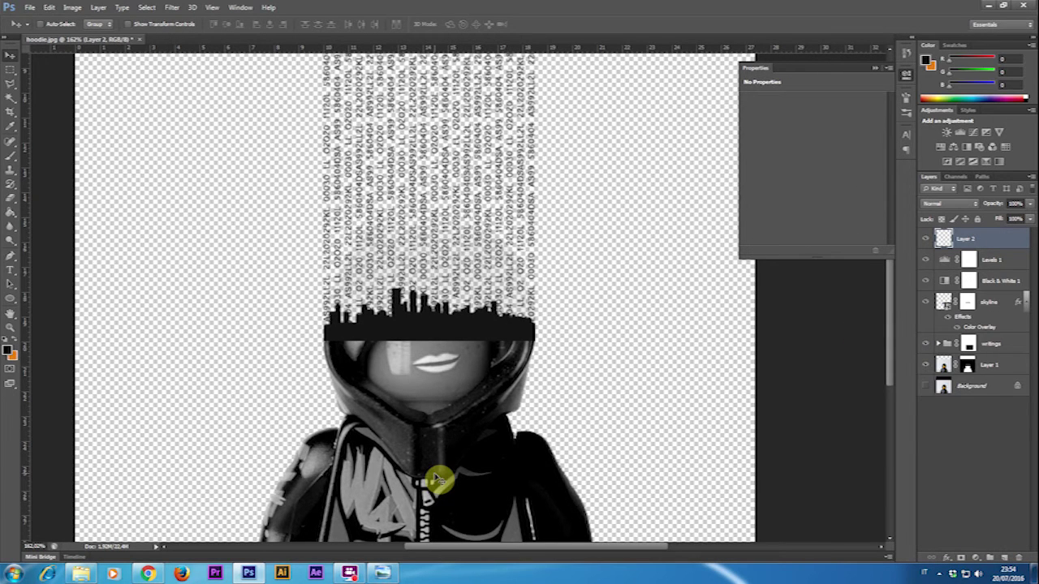
left_click(8, 150)
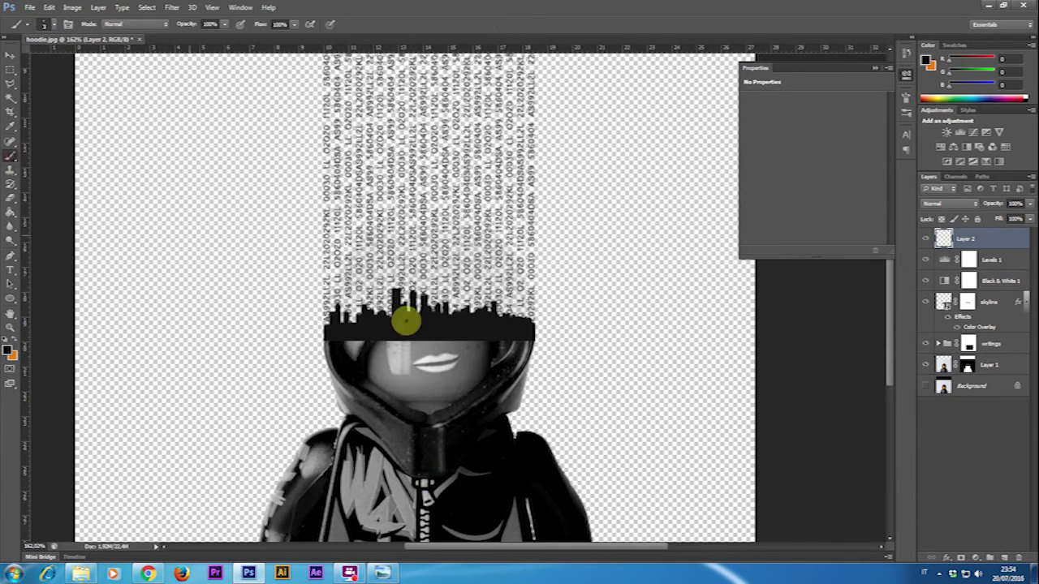
right_click(476, 363)
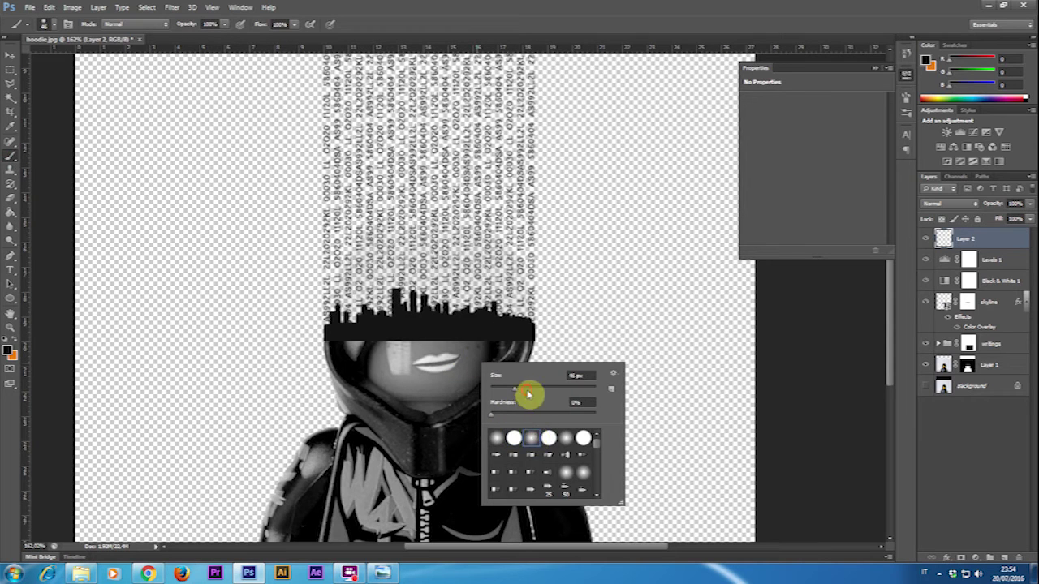
left_click(224, 25)
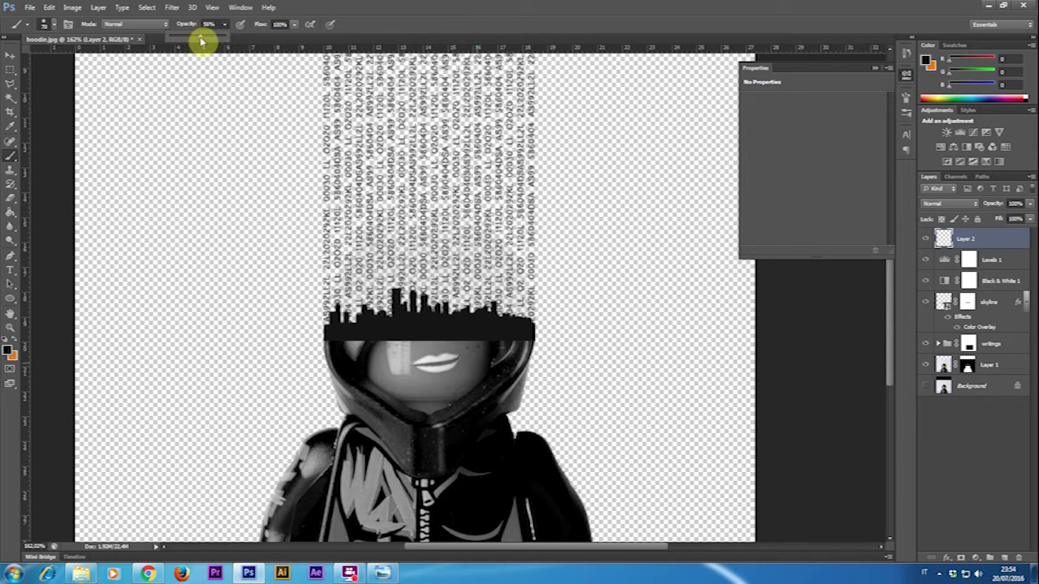
left_click_drag(202, 41, 194, 41)
left_click_drag(499, 351, 474, 407)
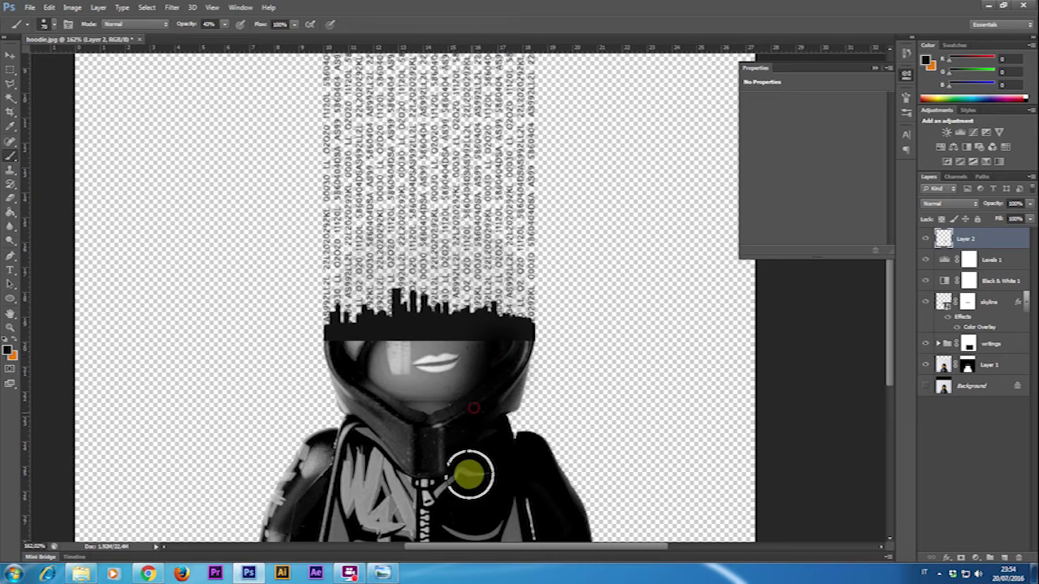
Shade the face, jacket, hood and left arm in black with the soft brush at 23% opacity
mouse_move(471, 475)
left_mouse_down()
mouse_move(429, 457)
mouse_move(441, 427)
mouse_move(438, 367)
left_mouse_up()
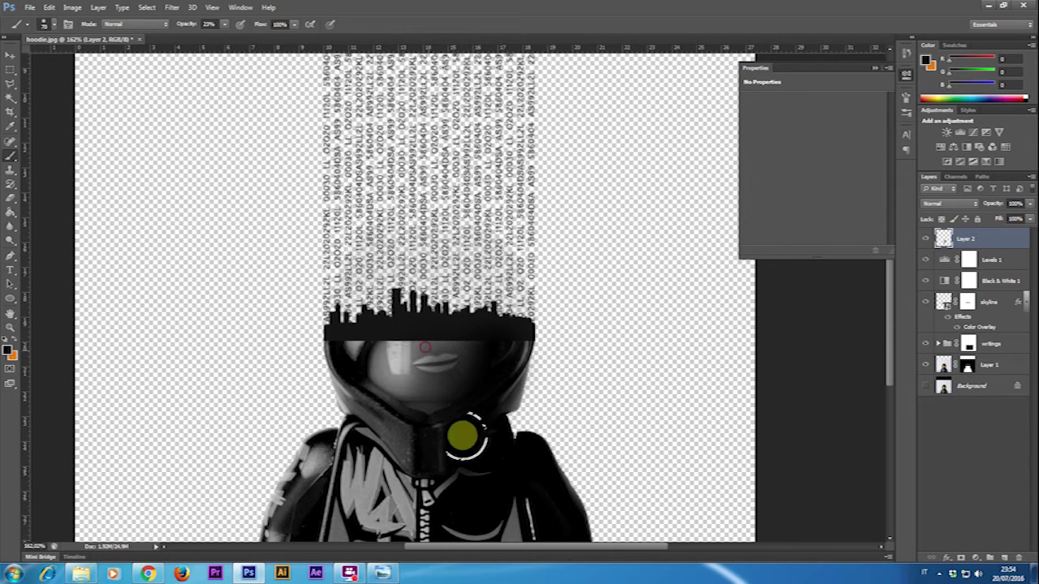
mouse_move(505, 505)
left_mouse_down()
mouse_move(461, 334)
mouse_move(413, 274)
mouse_move(344, 293)
mouse_move(320, 272)
mouse_move(271, 288)
mouse_move(280, 283)
mouse_move(242, 336)
mouse_move(203, 317)
mouse_move(206, 347)
mouse_move(305, 323)
mouse_move(342, 294)
mouse_move(357, 295)
mouse_move(376, 338)
mouse_move(414, 282)
mouse_move(486, 379)
mouse_move(464, 313)
left_mouse_up()
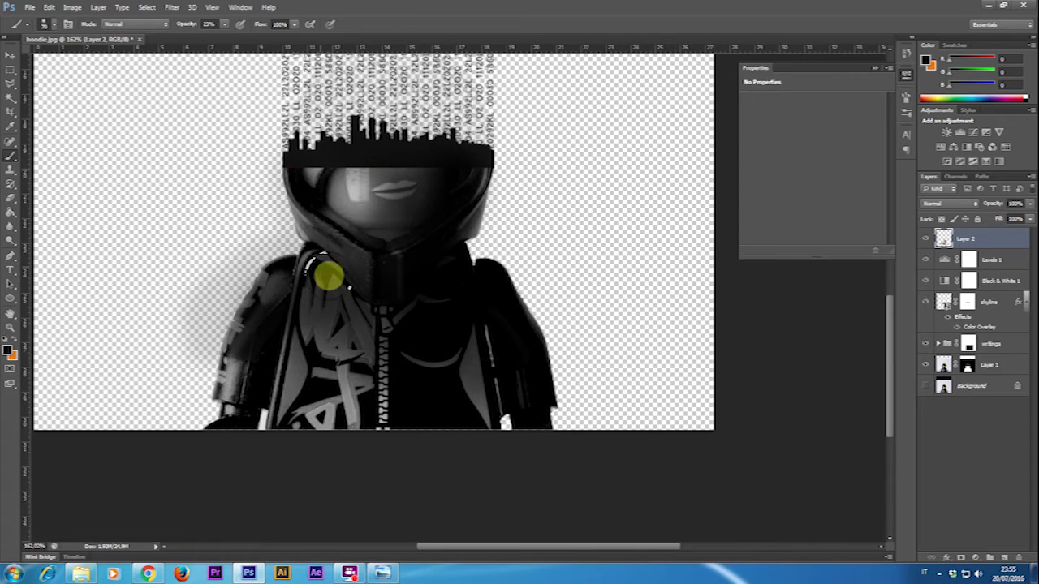
mouse_move(322, 247)
left_mouse_down()
mouse_move(310, 247)
mouse_move(287, 203)
mouse_move(366, 327)
mouse_move(386, 289)
mouse_move(300, 186)
mouse_move(365, 166)
left_mouse_up()
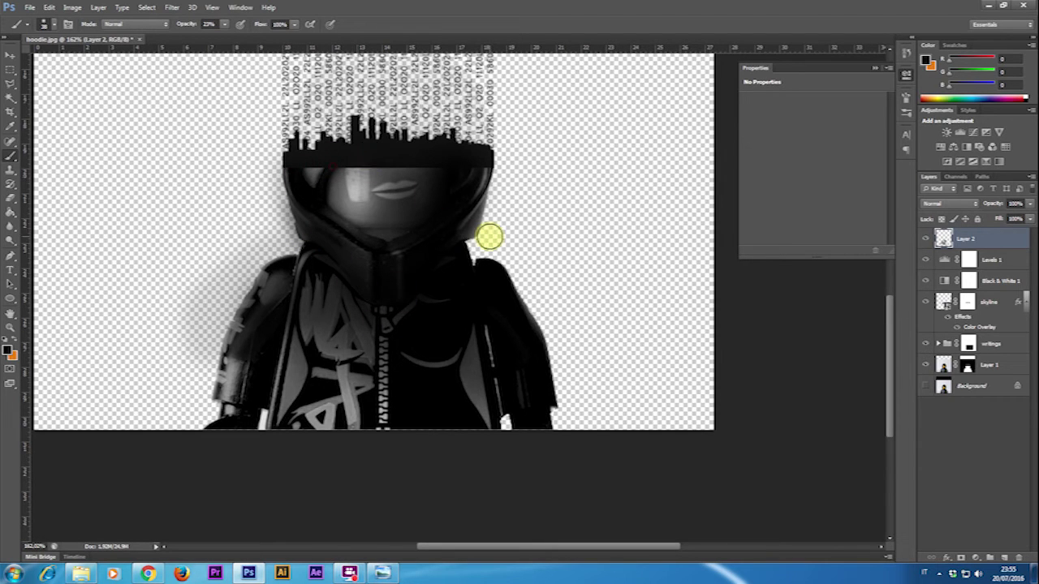
Move the shadow layer directly above Layer 1, clip it to Layer 1 and set its opacity to 81%
left_click_drag(1006, 244, 1009, 359)
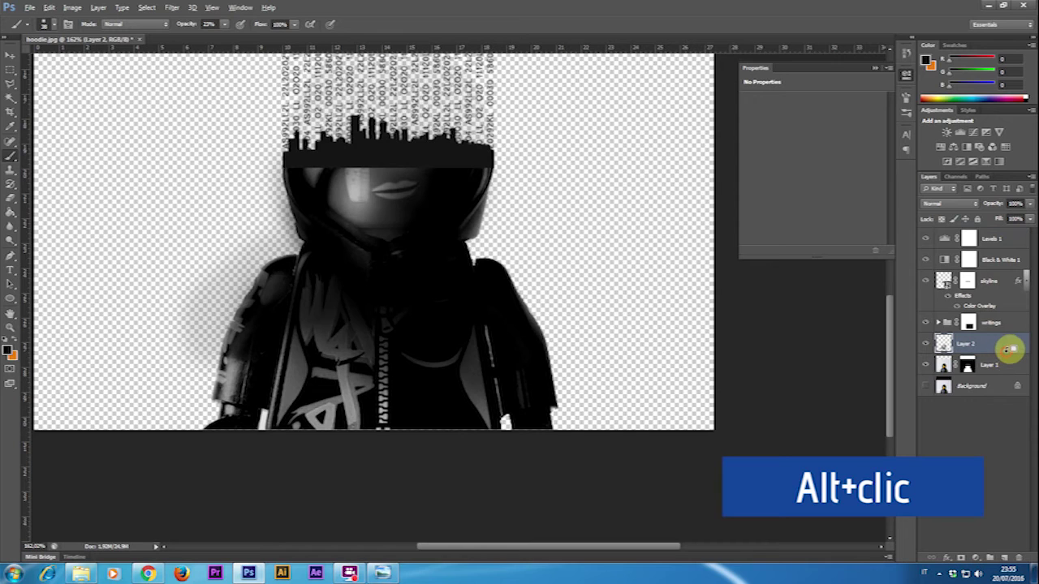
left_click(1010, 350, "alt")
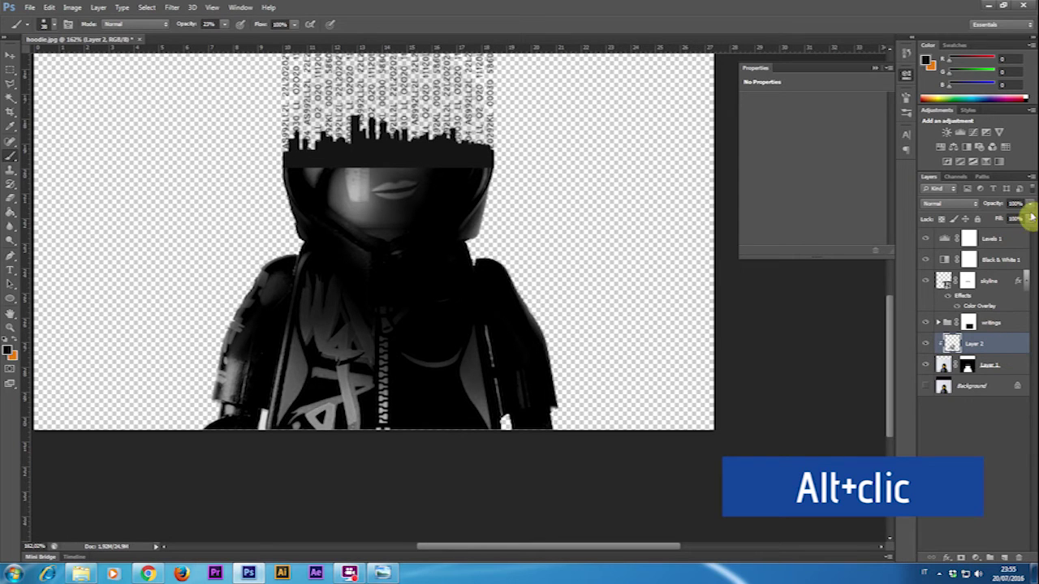
left_click_drag(1031, 217, 1023, 216)
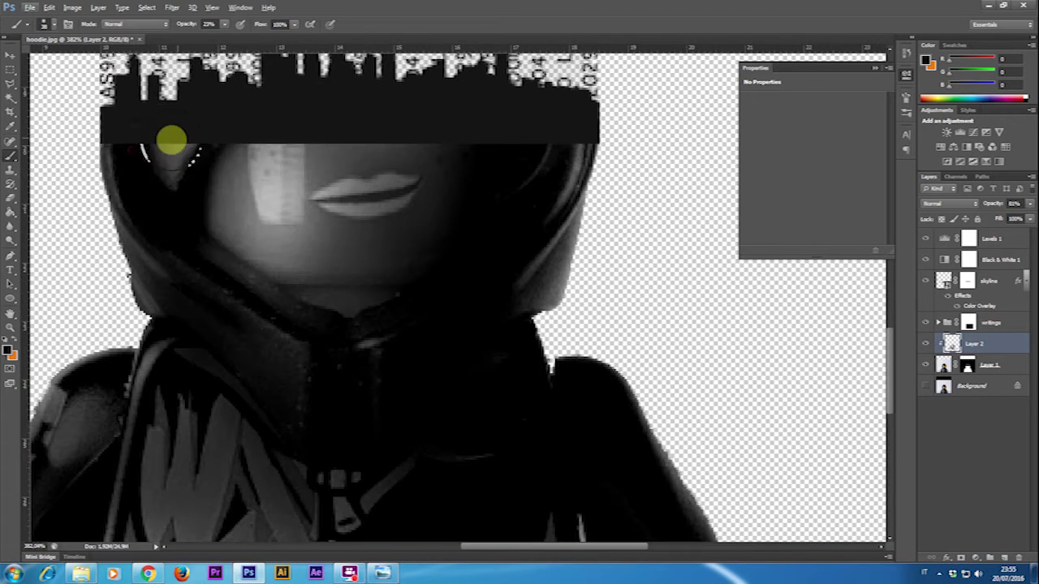
Raise the brush opacity to 61% and darken the bright patch inside the hood's upper-left opening
left_click(225, 25)
left_click_drag(227, 34, 246, 35)
mouse_move(142, 150)
left_mouse_down()
mouse_move(169, 131)
mouse_move(218, 138)
left_mouse_up()
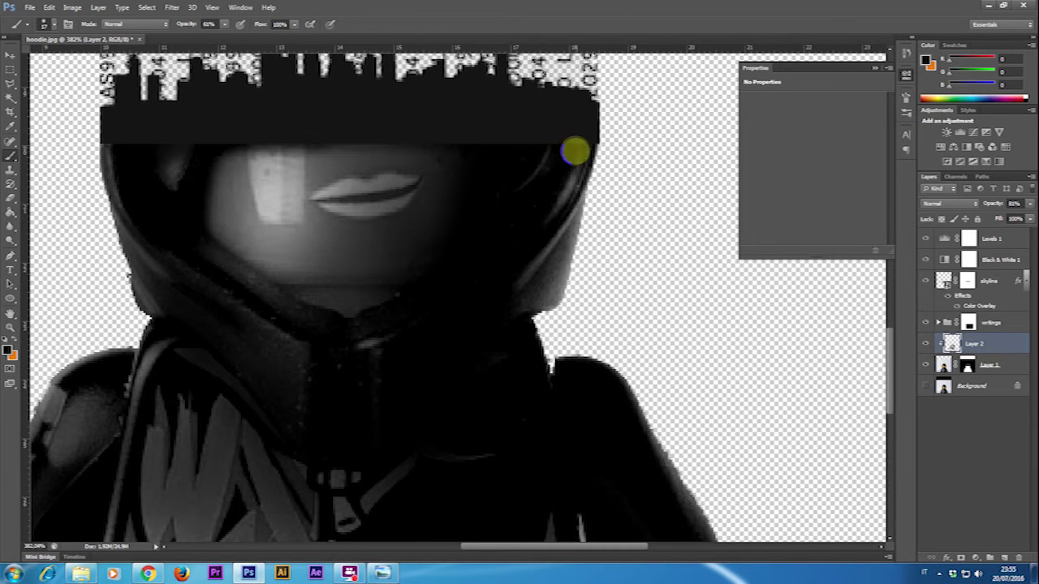
Soften the skyline's straight lower edge into the hood by painting black on the skyline mask
left_click(969, 282)
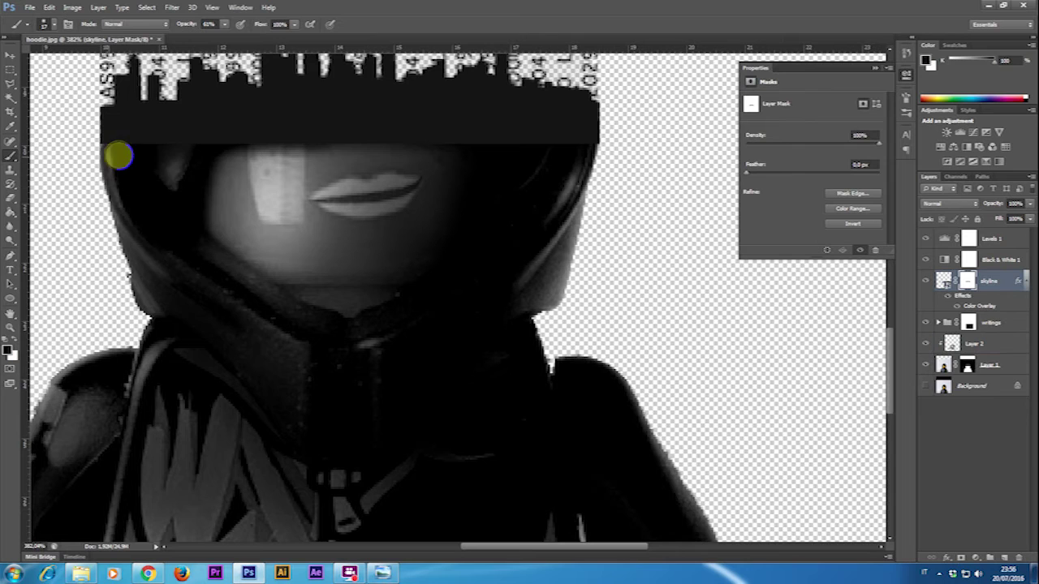
left_click_drag(119, 155, 576, 151)
key("x")
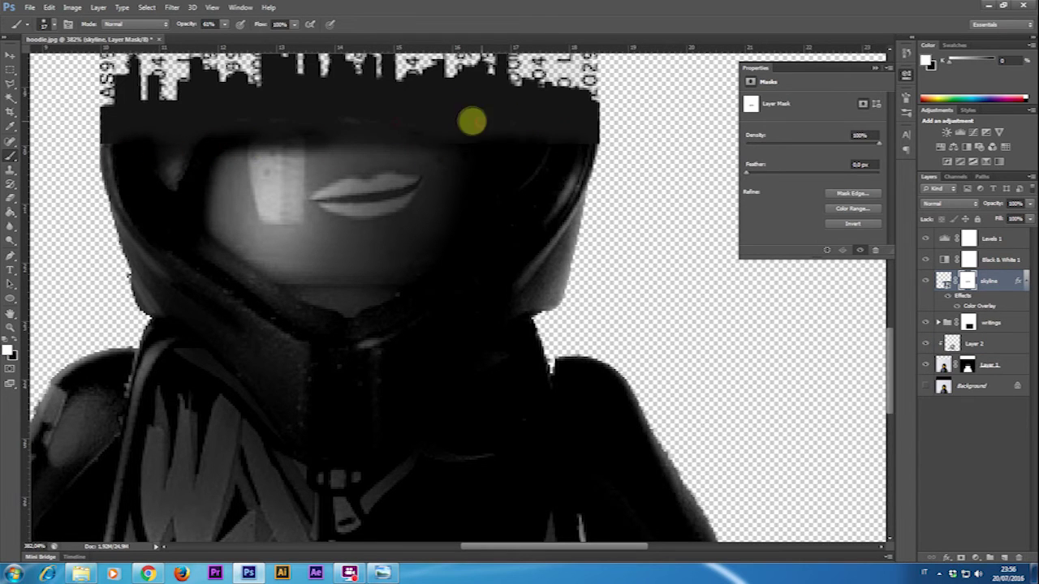
Change the skyline's Color Overlay to black and select its layer mask again
double_click(979, 306)
left_click(790, 289)
left_click(550, 199)
left_click(873, 302)
left_click(872, 285)
left_click(968, 281)
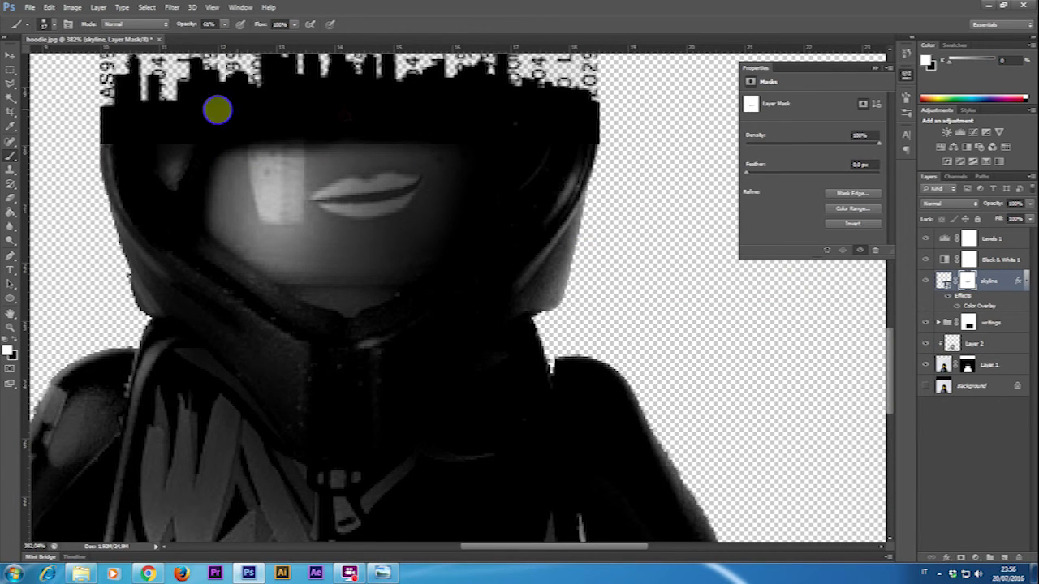
Add a layer just above the Background and choose dark grey as foreground colour and #a5a4a4 as background colour
scroll(475, 171, "down", 3)
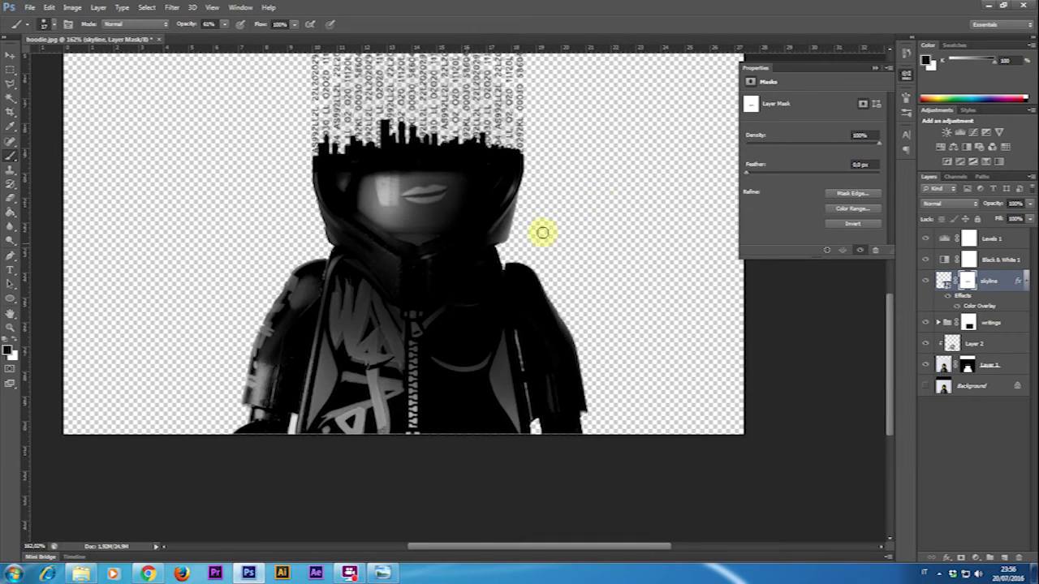
scroll(543, 233, "down", 3)
left_click(974, 386)
left_click(1005, 556)
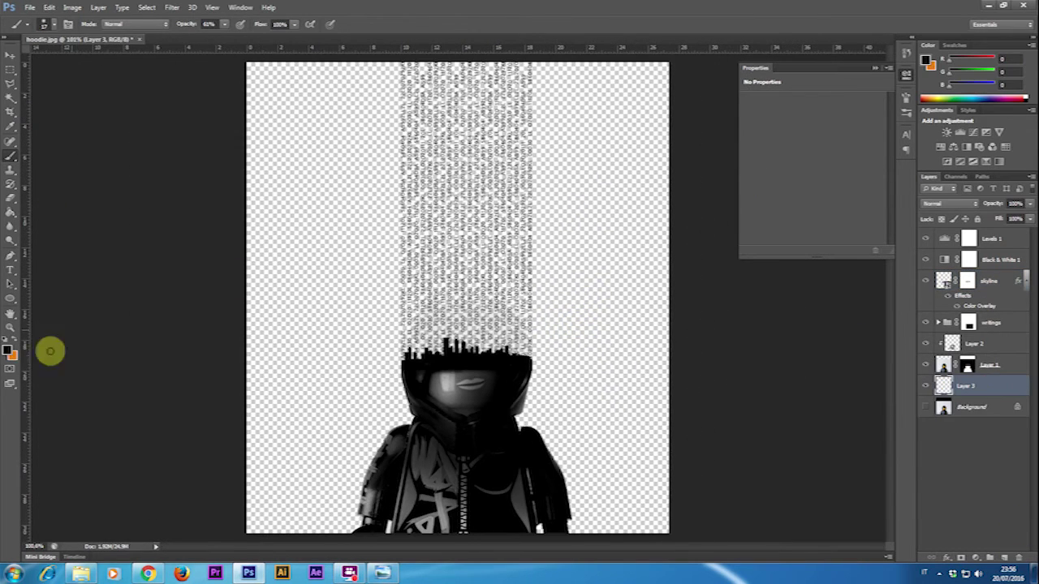
left_click(8, 350)
left_click(620, 409)
left_click(891, 301)
left_click(13, 356)
left_click(621, 357)
left_click(860, 303)
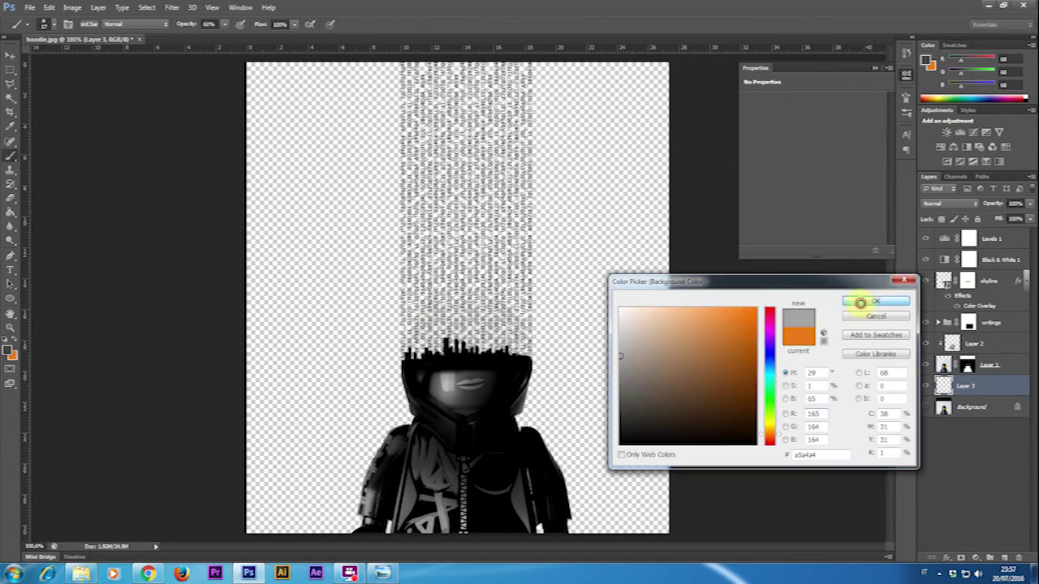
Fill the new background layer with a vertical linear gradient from dark grey at the top to light grey at the bottom
right_click(11, 212)
left_click(57, 213)
left_click(52, 24)
left_click(556, 202)
key("Return")
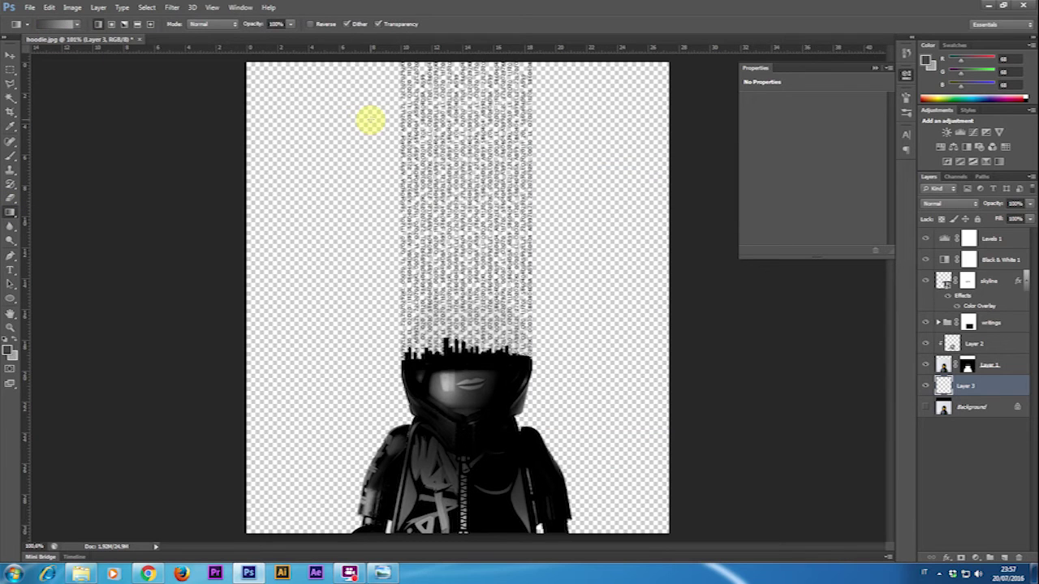
left_click_drag(365, 464, 365, 477)
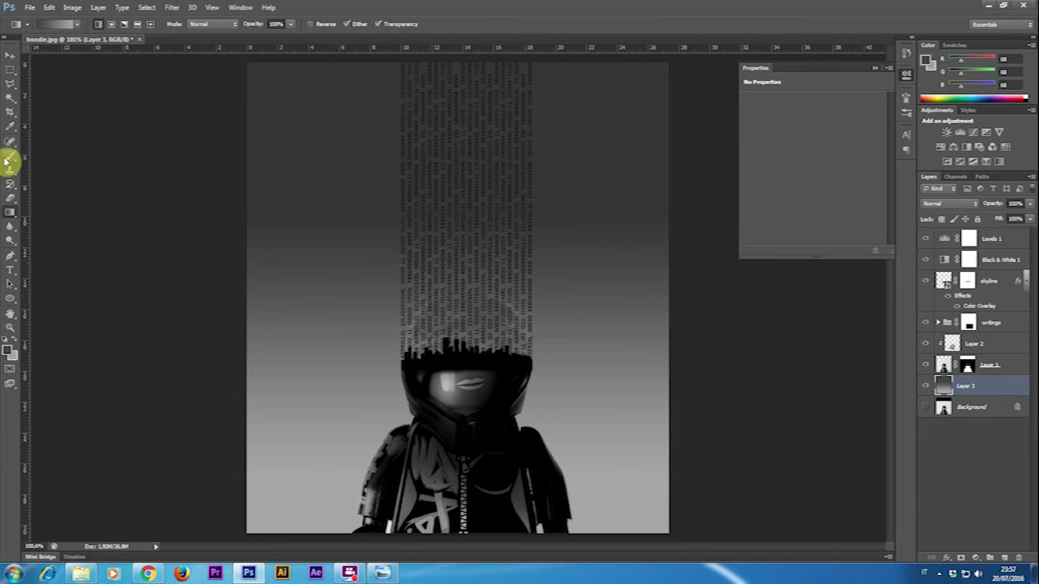
Crop the image to a portrait frame about 18 cm high around the figure and code, and compare it with the Mr. Robot reference poster
left_click(10, 111)
left_click_drag(350, 209, 569, 472)
left_click_drag(350, 299, 358, 300)
left_click_drag(459, 431, 461, 437)
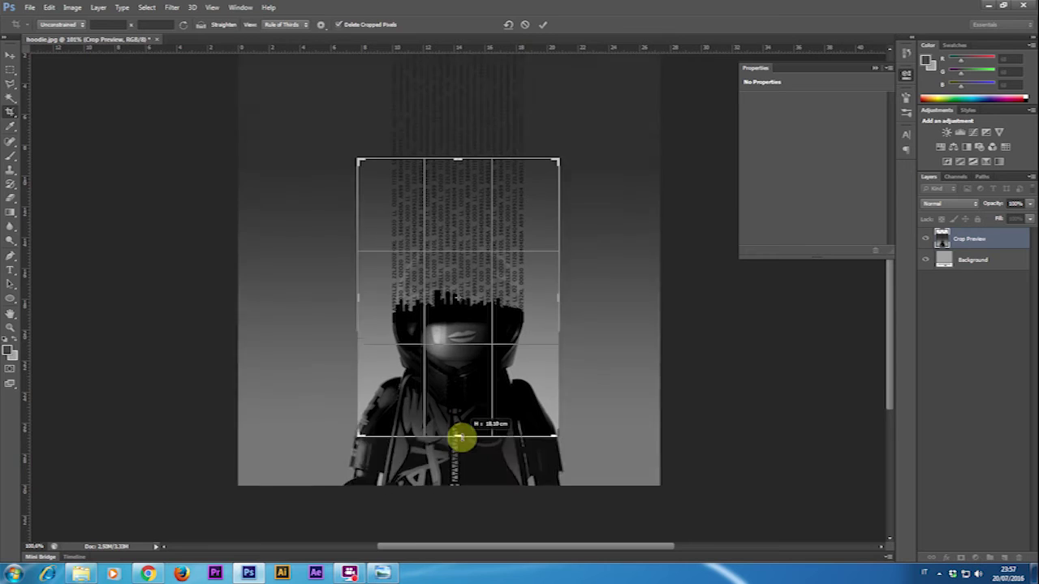
key("Return")
key("alt+Tab")
left_click_drag(784, 39, 792, 39)
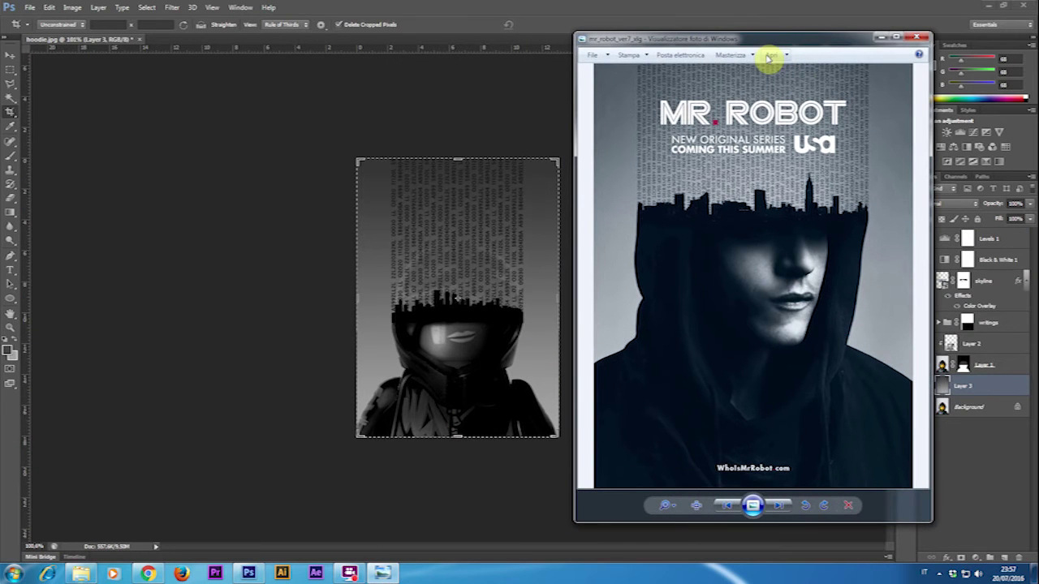
Select the four code text layers in the writings group and scale them down together above the skyline
left_click(992, 325)
left_click(942, 326)
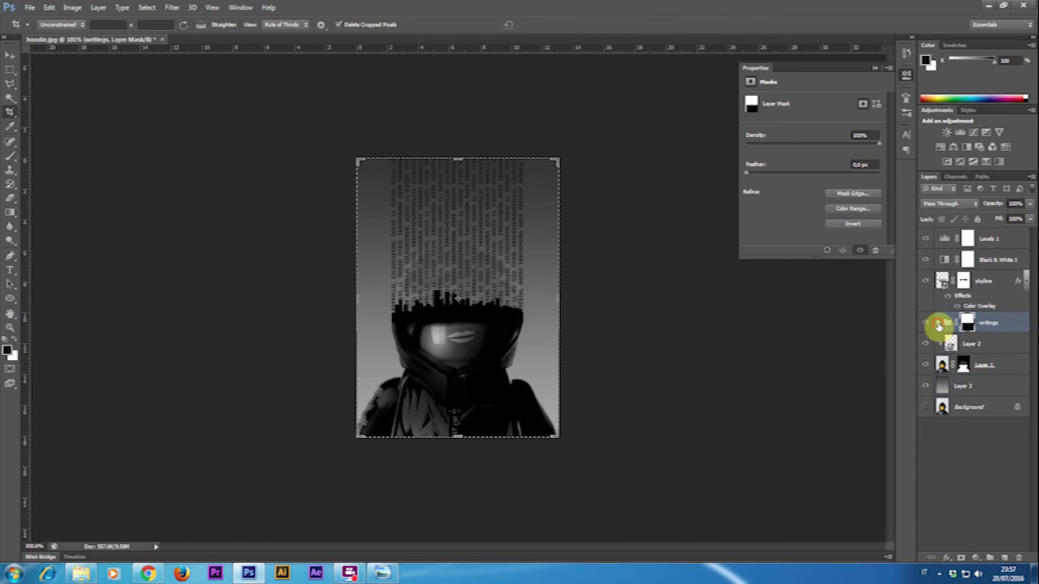
left_click(939, 323)
left_click(980, 349)
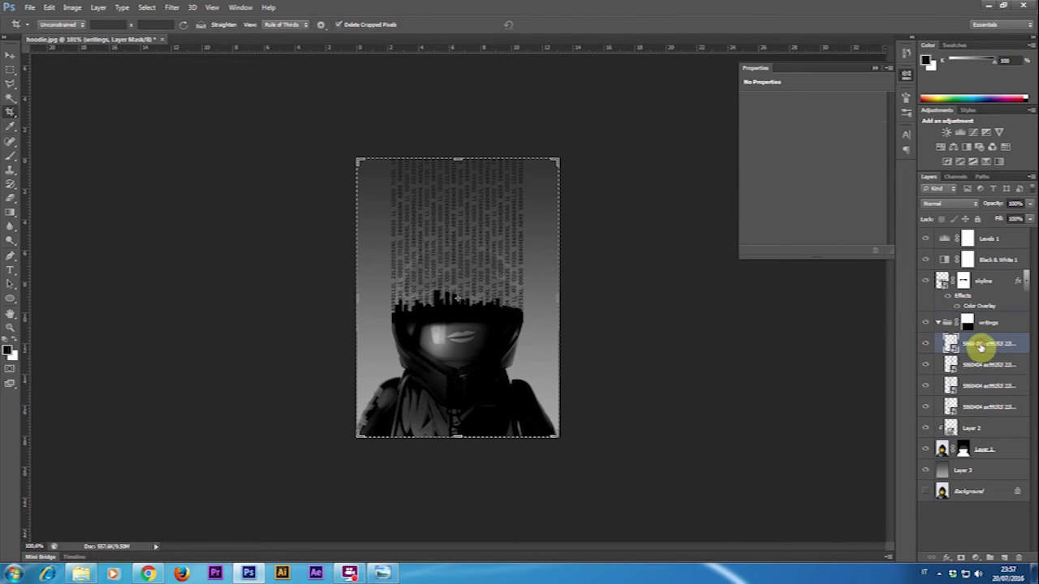
left_click(990, 411, "shift")
left_click(10, 70)
right_click(452, 253)
left_click(498, 385)
left_click_drag(522, 421, 412, 212)
left_click_drag(461, 185, 461, 359)
key("Return")
Duplicate the scaled code layers, move the copies to the right to cover the full head width, and hide the topmost copy
key("ctrl+j")
key("c")
key("v")
left_click_drag(463, 255, 540, 273)
left_click(925, 344)
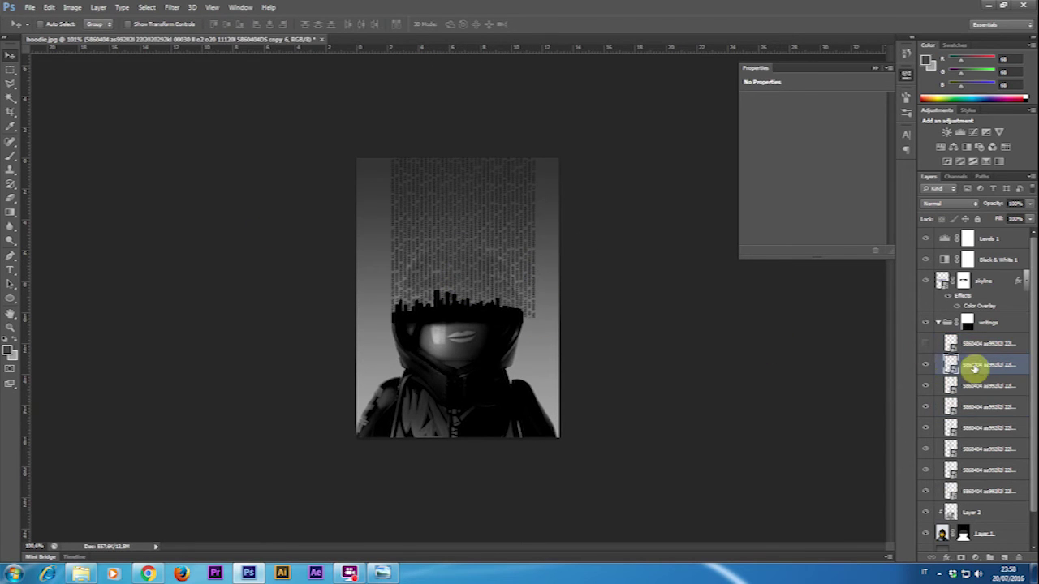
Hide the code extending beyond the hood's right edge by filling a rectangular strip with black on the writings group mask, and deselect
left_click(938, 322)
left_click(966, 322)
key("m")
left_click_drag(524, 390, 565, 157)
scroll(559, 316, "up", 10)
left_click(11, 213)
left_click(13, 340)
left_click(607, 334)
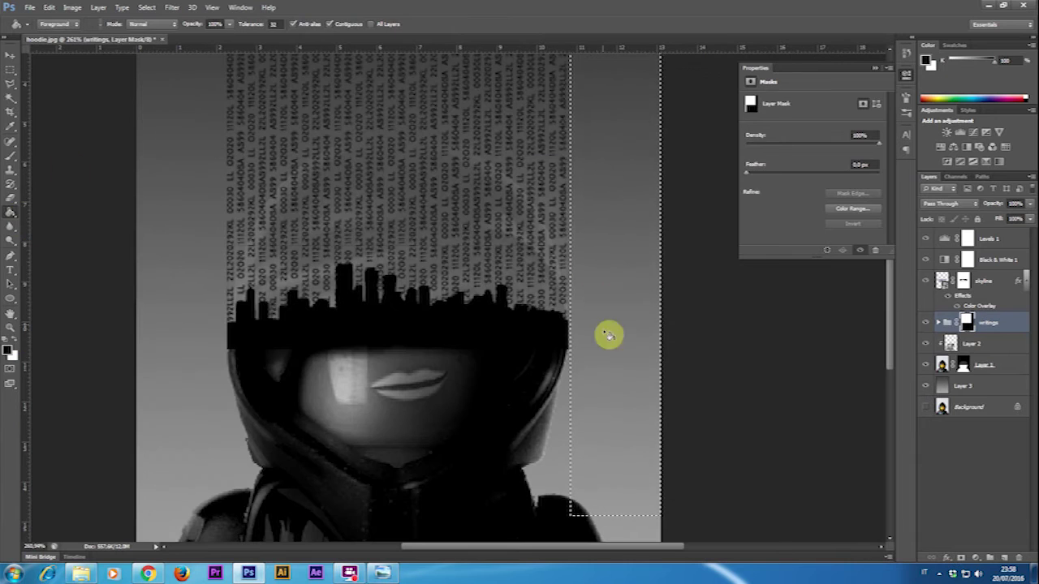
key("m")
key("ctrl+d")
Add a layer above the Levels adjustment and paint black with a small soft brush along the hood's outer edges
scroll(609, 335, "down", 5)
left_click(964, 365)
left_click(11, 156)
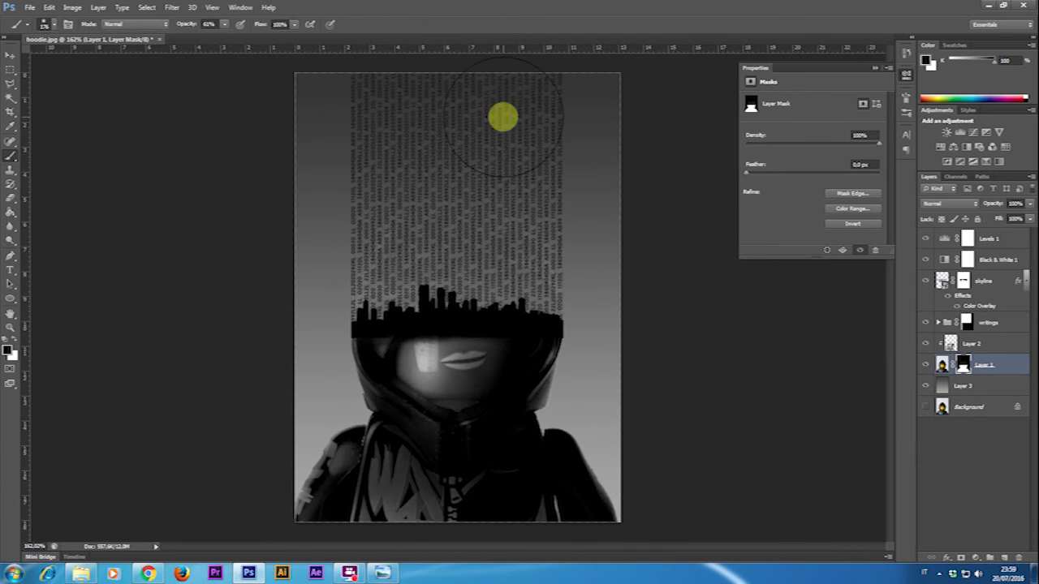
left_click(989, 239)
left_click(1004, 557)
right_click(490, 262)
right_click(406, 346, "alt")
mouse_move(362, 348)
left_mouse_down()
mouse_move(378, 346)
mouse_move(413, 424)
mouse_move(383, 495)
left_mouse_up()
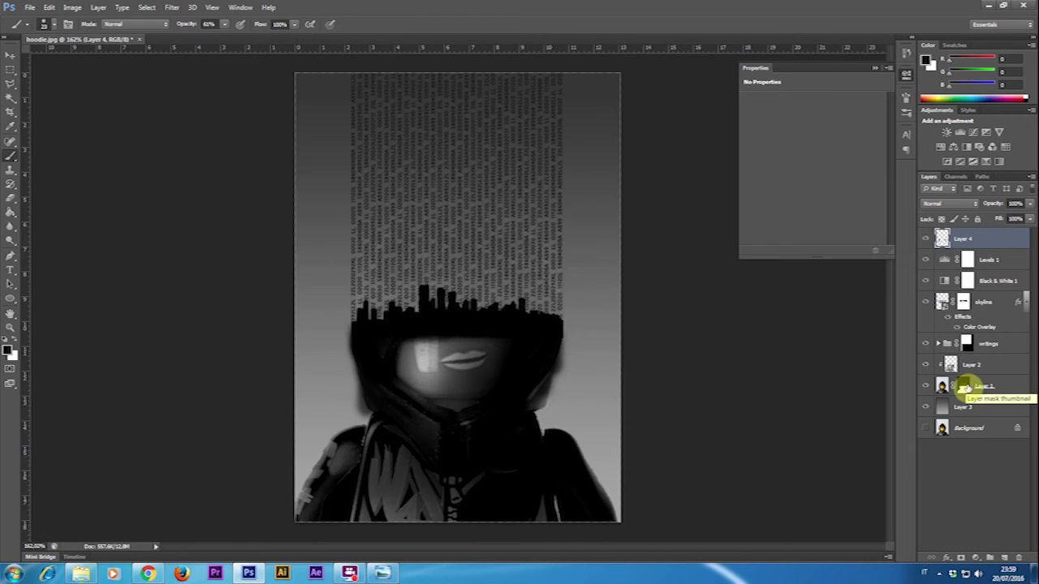
Select the area outside the figure from Layer 1's mask, delete the spilled black paint there from Layer 4, and deselect
left_click(962, 388)
key("w")
left_click(320, 398)
left_click(958, 242)
key("Delete")
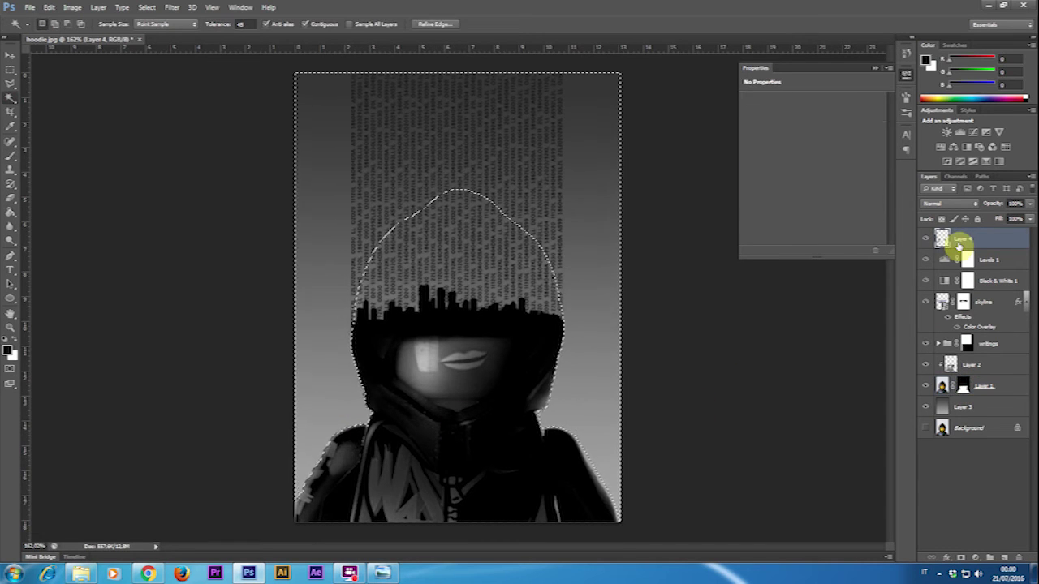
key("m")
left_click(601, 230)
Add a Curves adjustment layer above Layer 4 and adjust its Blue curve to tint the shadows blue
left_click(1026, 302)
left_click(933, 323)
left_click(973, 133)
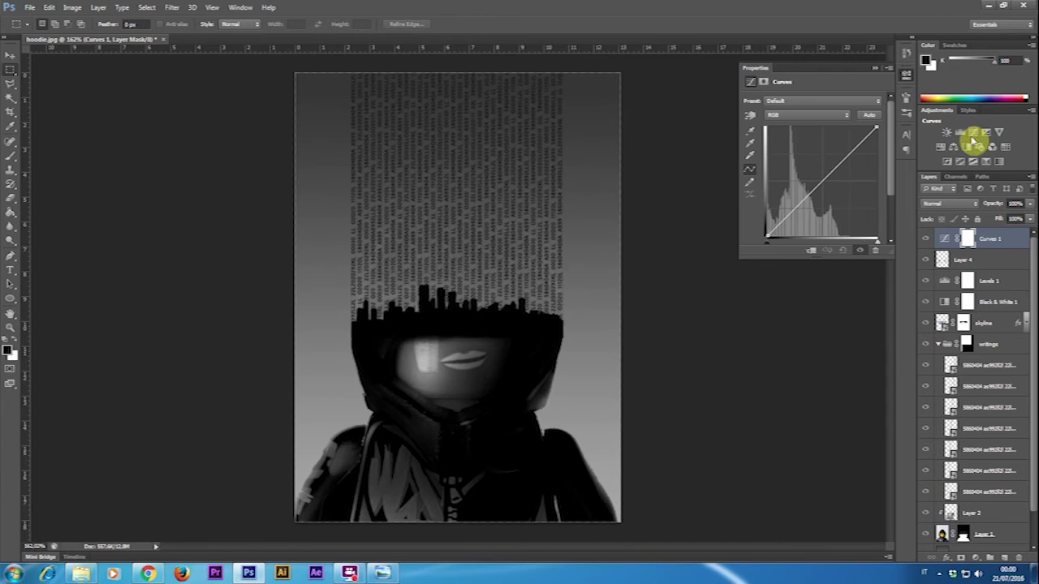
left_click(849, 113)
left_click(832, 154)
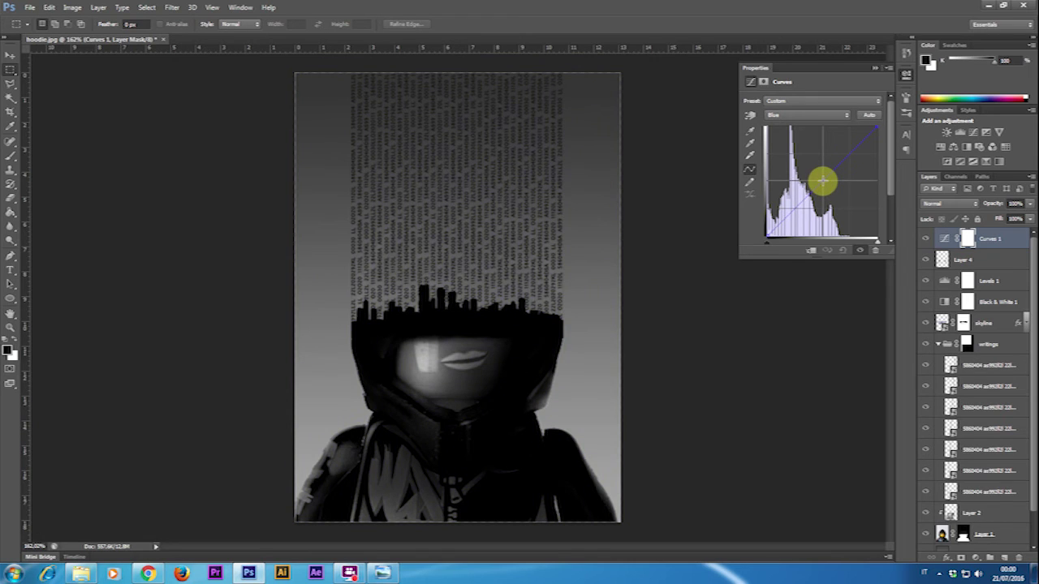
Lower the shadows of the Red and Green curves with their midpoints anchored, and toggle the Curves layer's visibility to compare
left_click(823, 114)
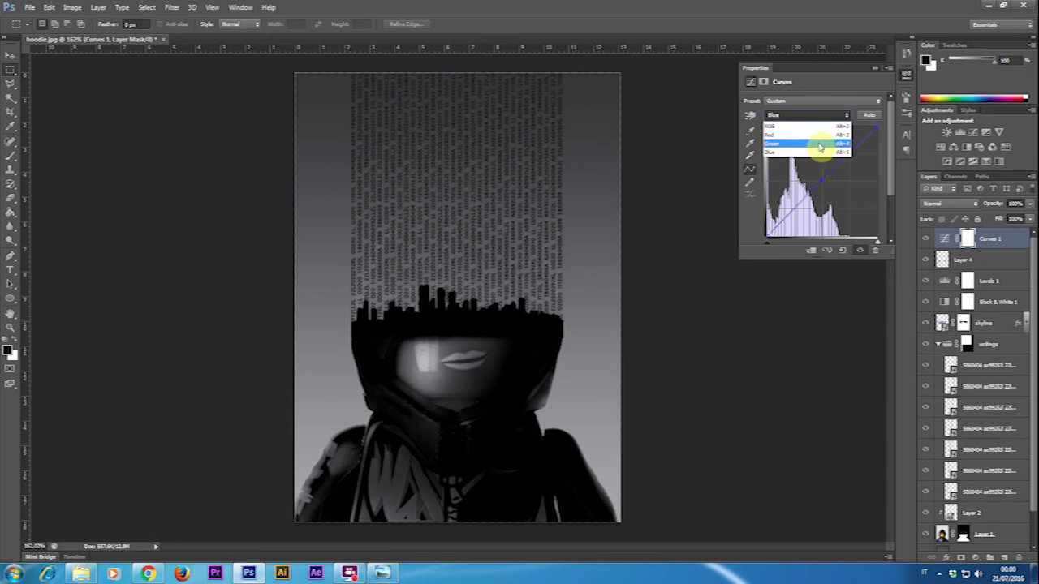
left_click(819, 135)
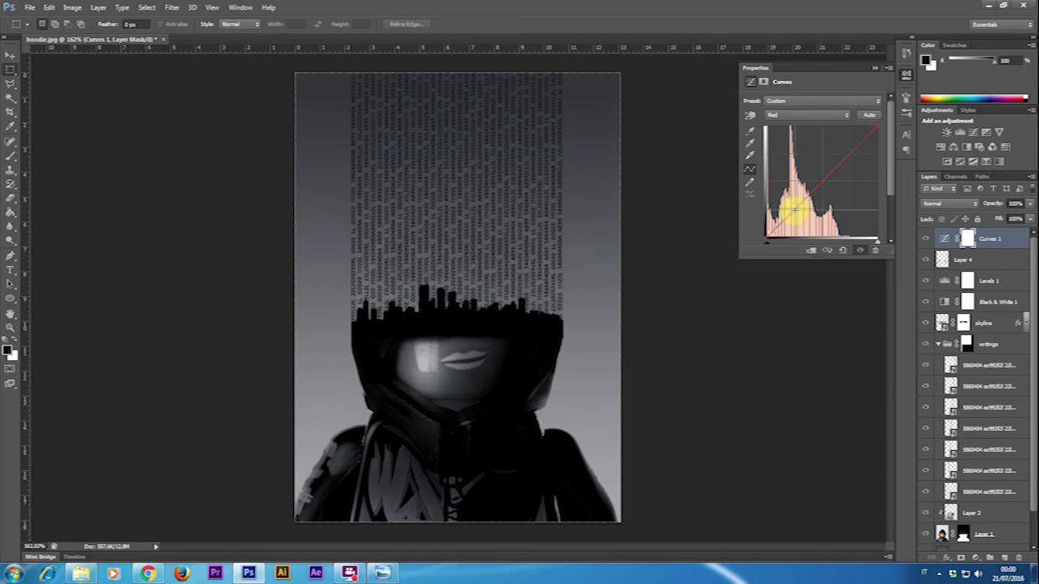
left_click(823, 114)
left_click(820, 148)
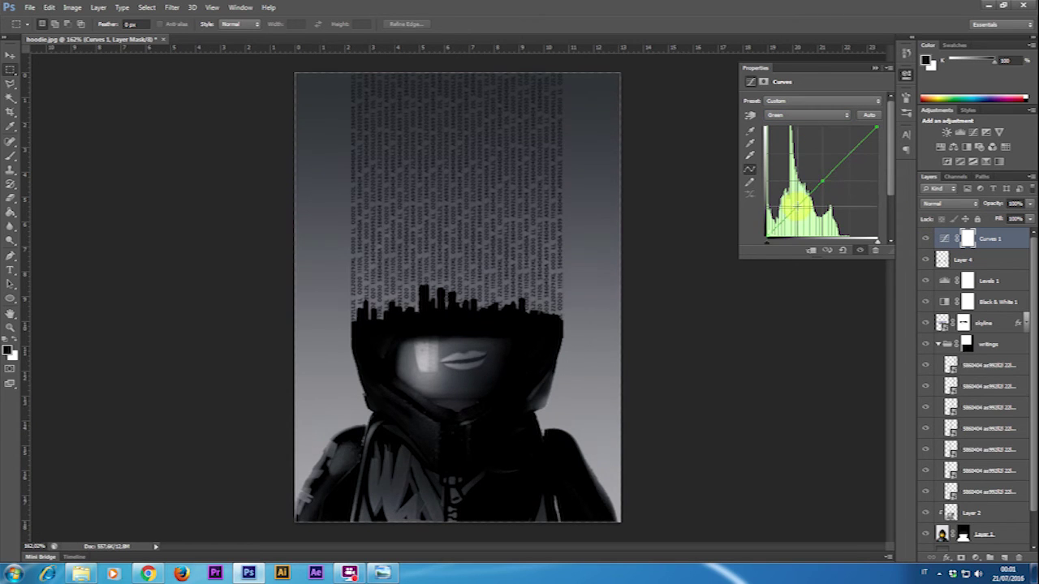
left_click(926, 241)
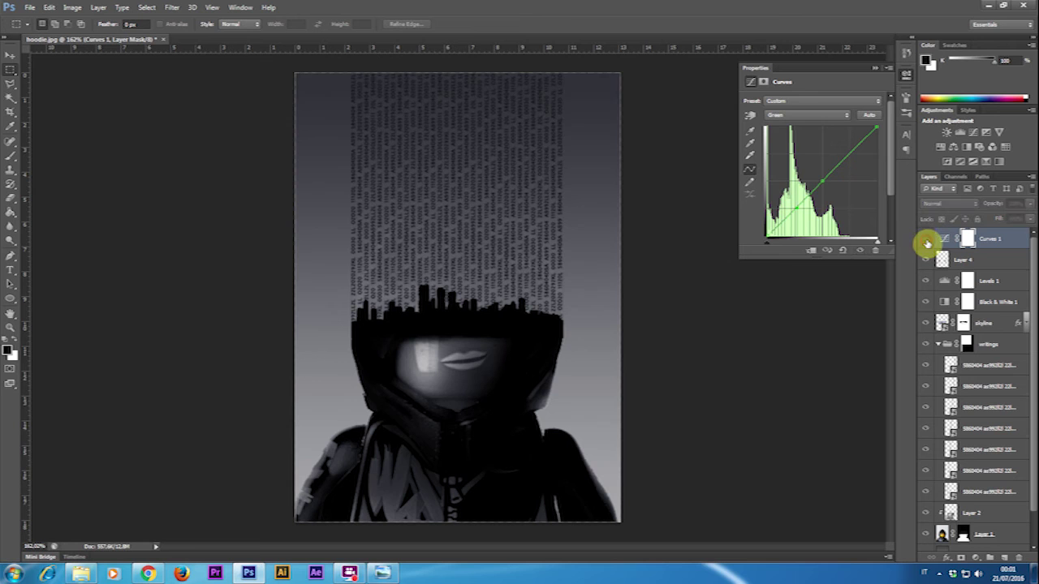
Add a second Curves adjustment layer above Curves 1, pulling its RGB white point inward to brighten the poster and slightly down to soften the highlights
left_click(973, 132)
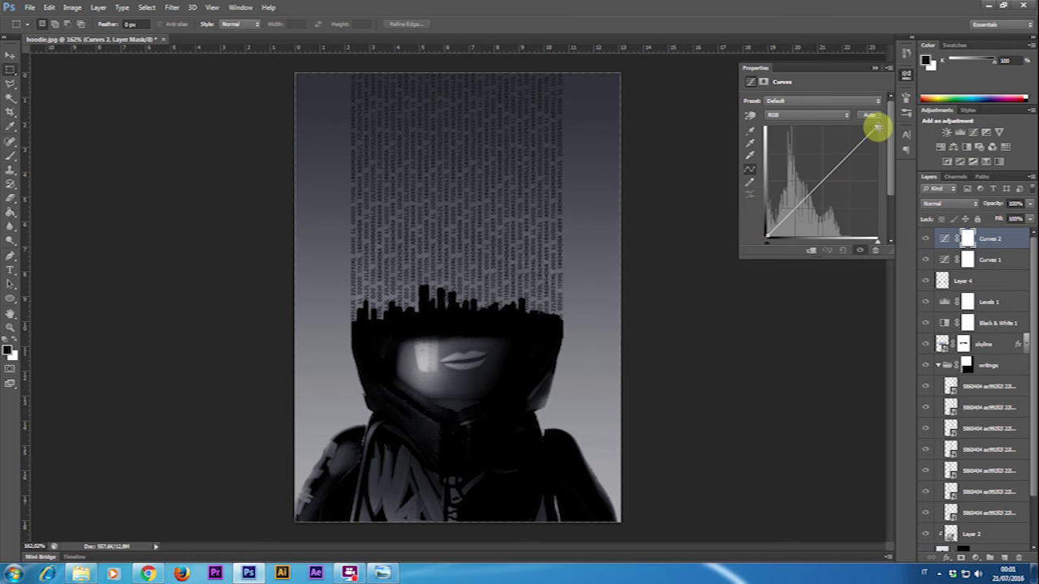
left_click_drag(877, 127, 848, 129)
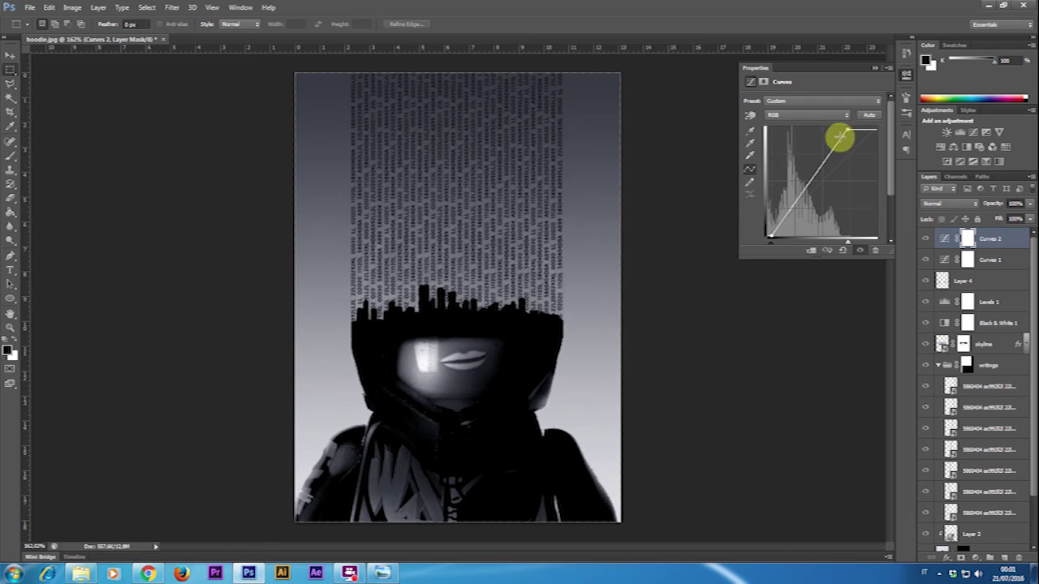
left_click_drag(847, 131, 846, 143)
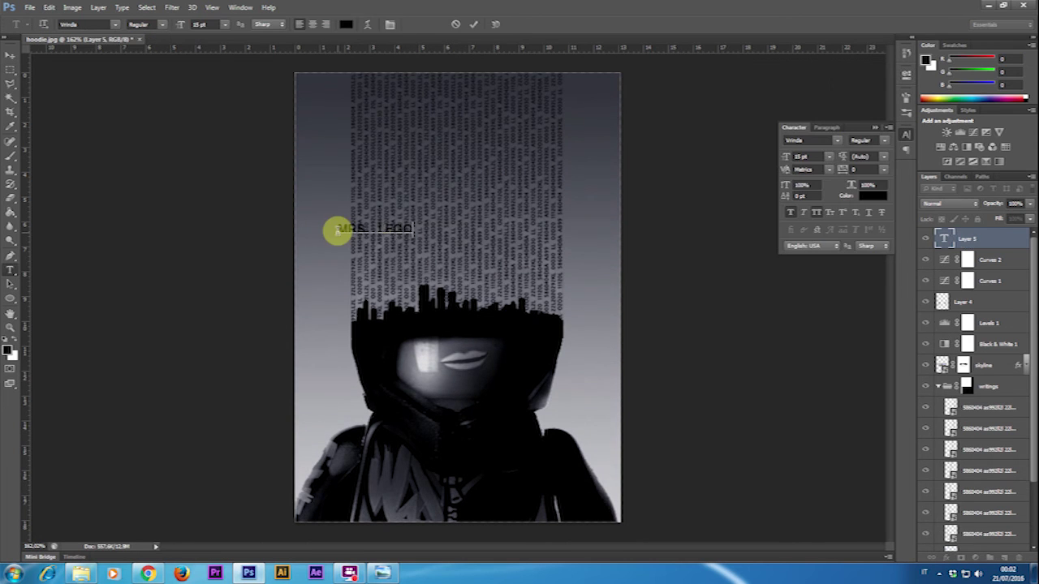
Add the title "Mrs. LEGO" over the code in the MrRobot font at about 33 pt and move it higher
left_click_drag(788, 153, 786, 158)
key("t")
left_click_drag(407, 214, 436, 214)
left_click_drag(785, 157, 782, 168)
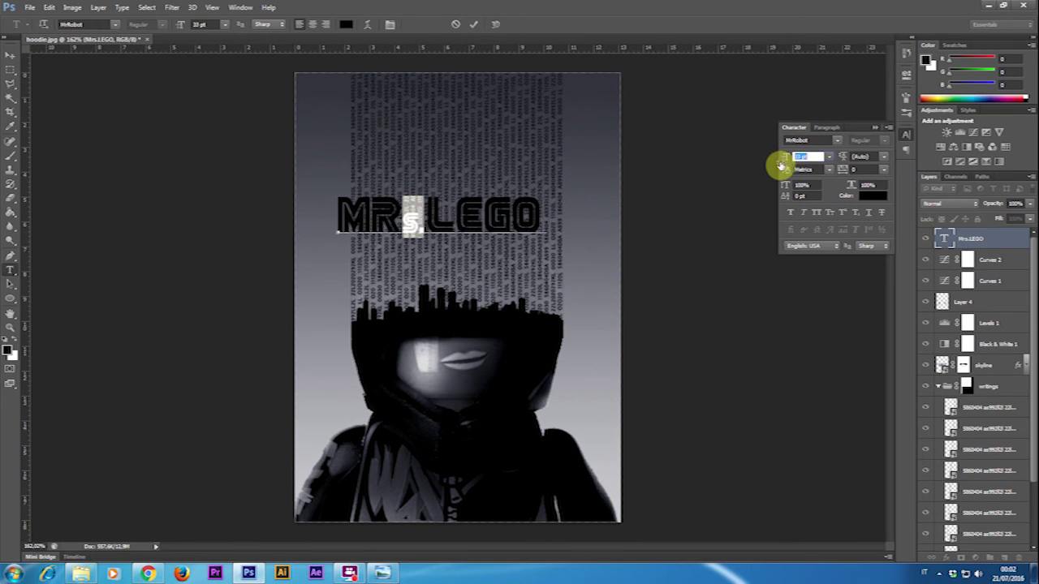
left_click_drag(461, 227, 473, 200)
Check the reference image in the picture viewer, and recolour the title light grey with a red period
left_click(383, 572)
left_click(382, 573)
key("t")
left_click_drag(424, 177, 433, 178)
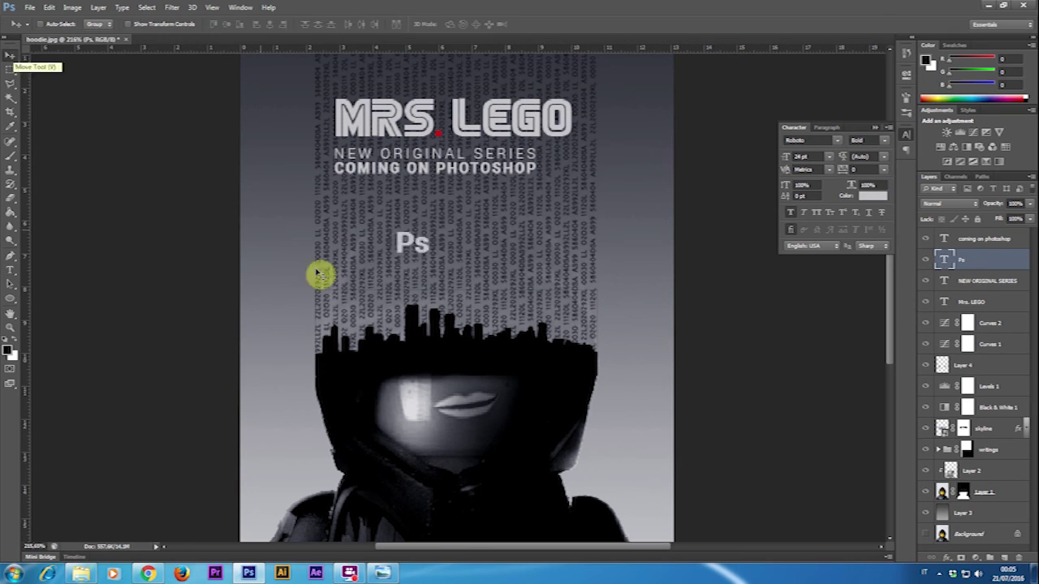
Move the Ps text up beside the end of the COMING ON PHOTOSHOP tagline
left_click_drag(317, 273, 537, 152)
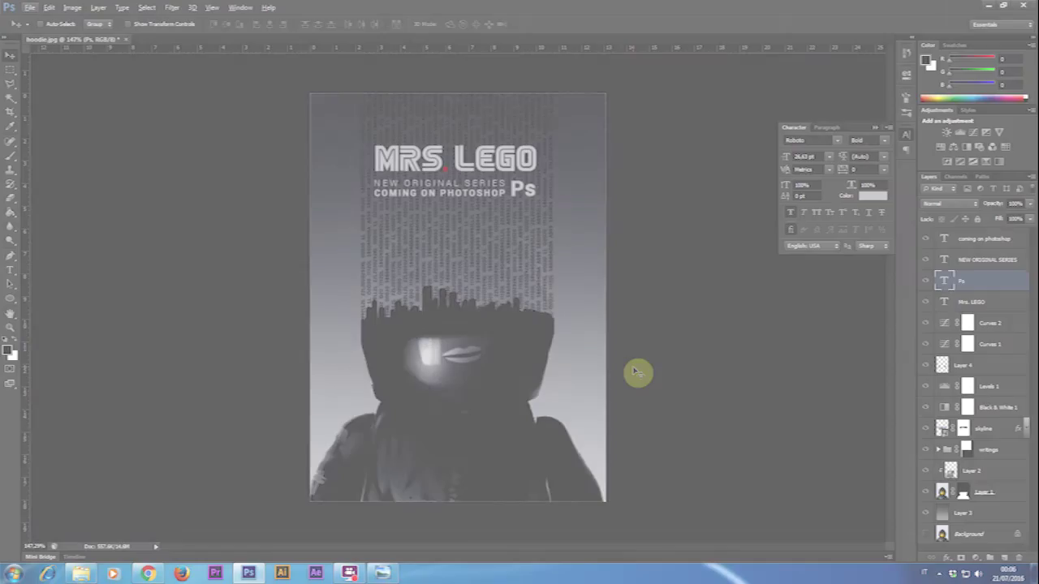